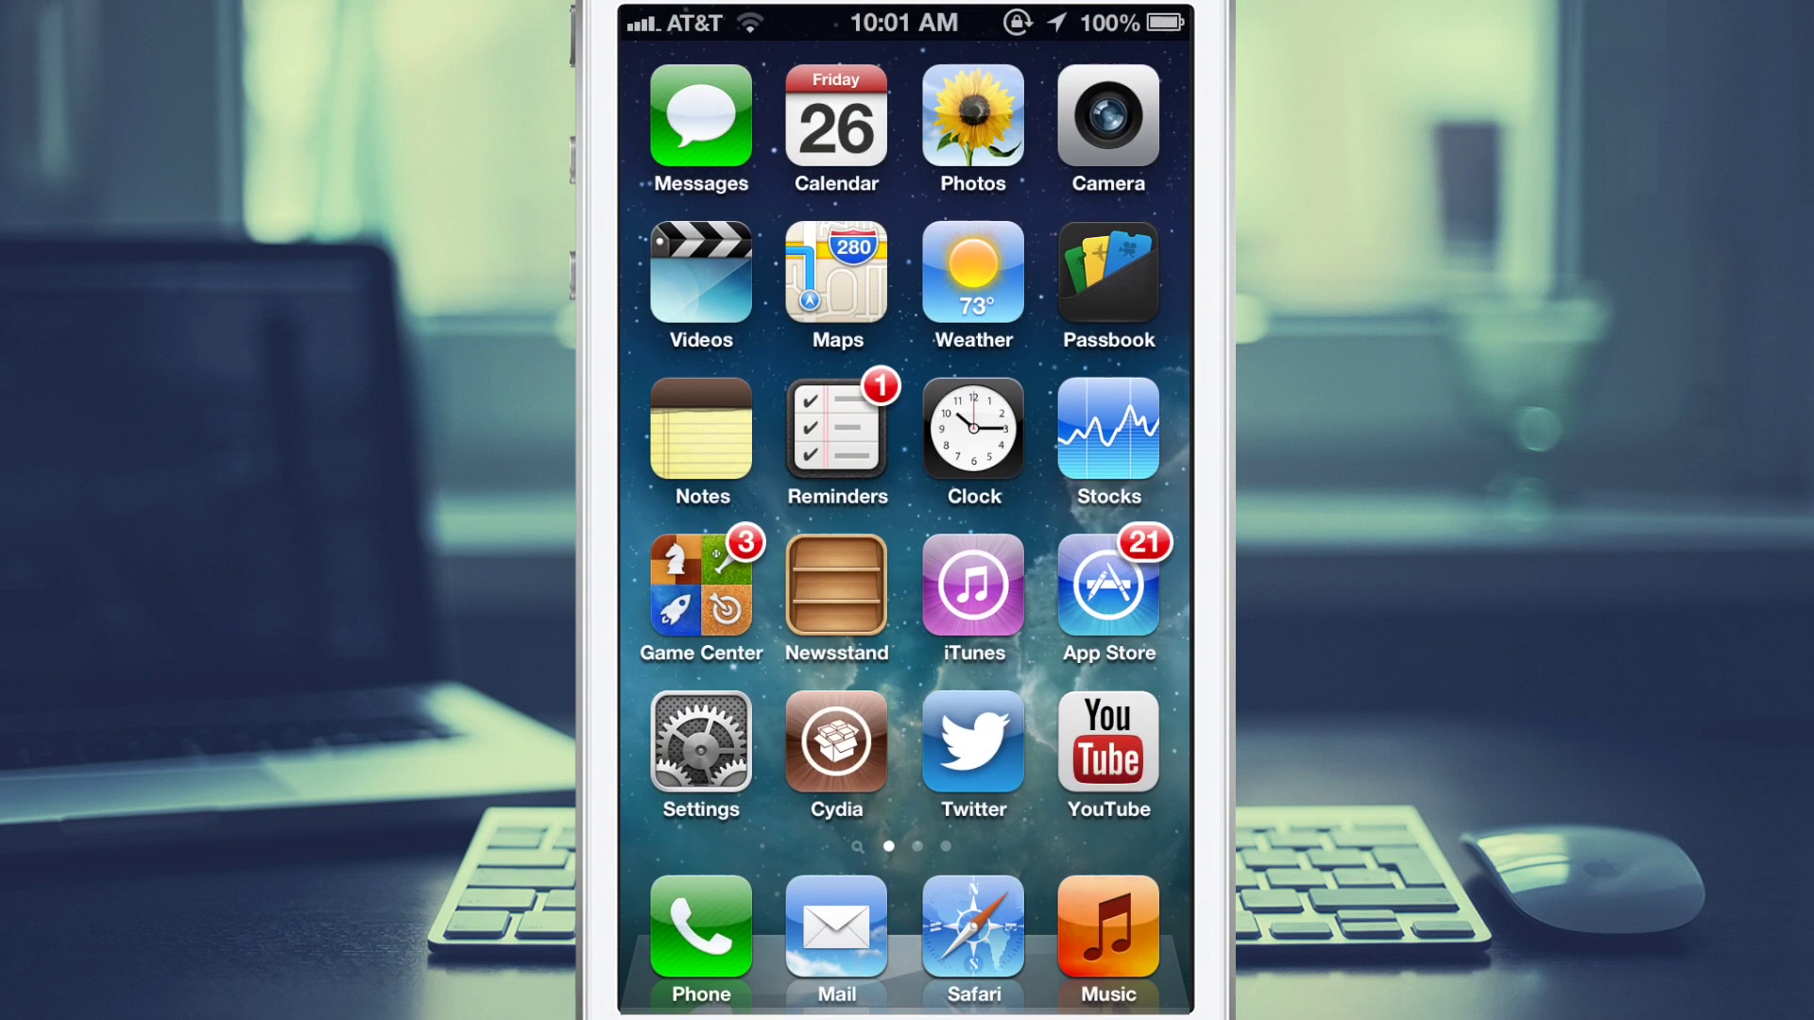
# Bring up InstaLauncher and browse its alphabetical index down to the apps starting with I
pyautogui.click(904, 23)
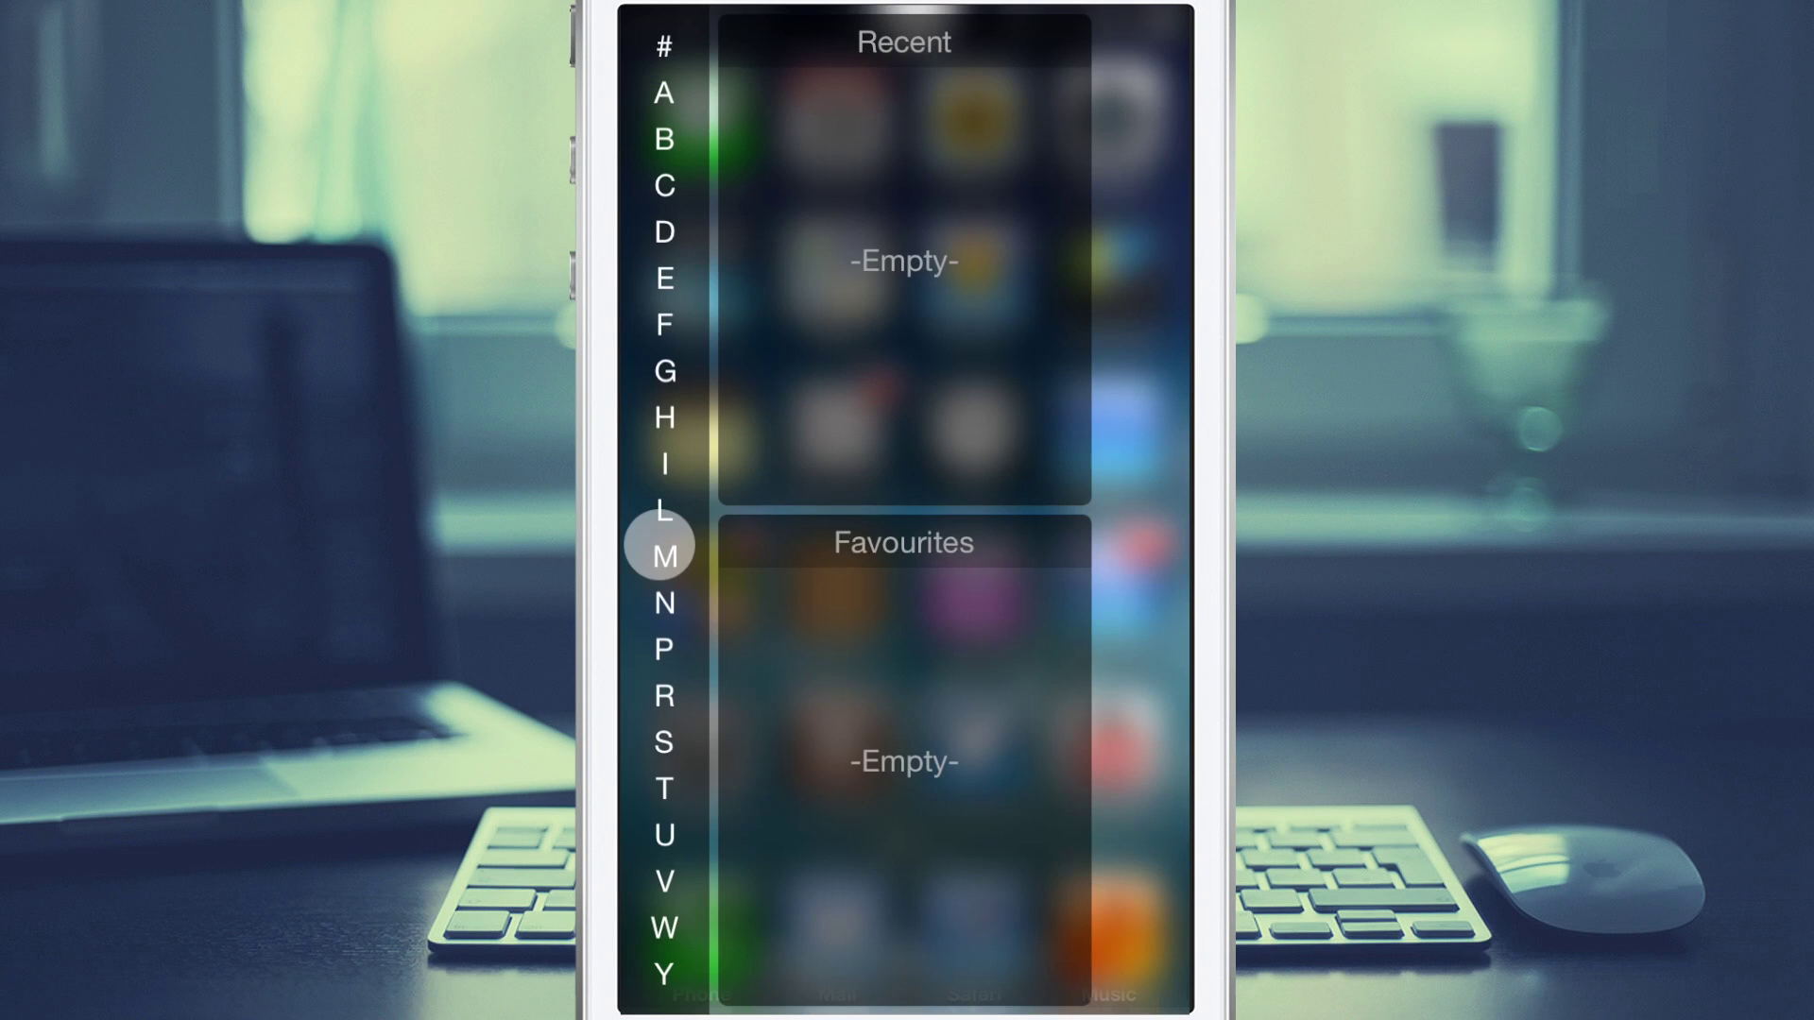
pyautogui.moveTo(661, 139)
pyautogui.mouseDown()
pyautogui.moveTo(656, 858)
pyautogui.moveTo(648, 336)
pyautogui.mouseUp()
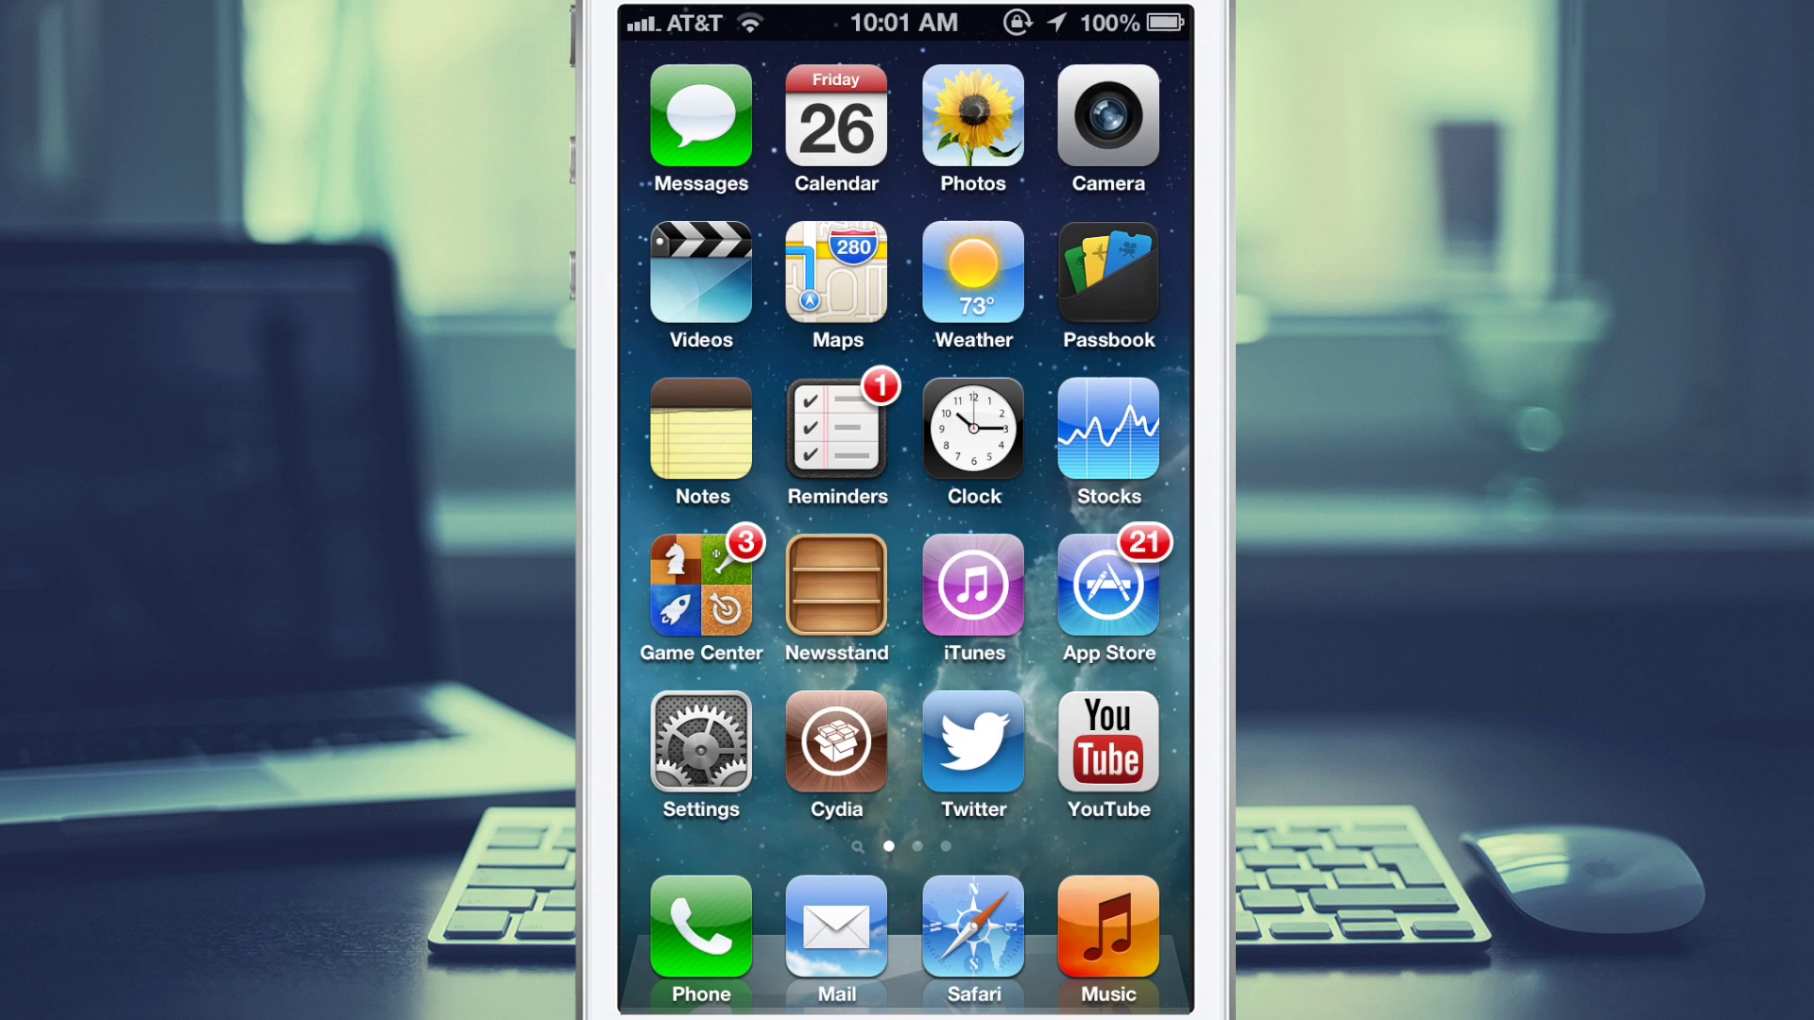
pyautogui.click(700, 739)
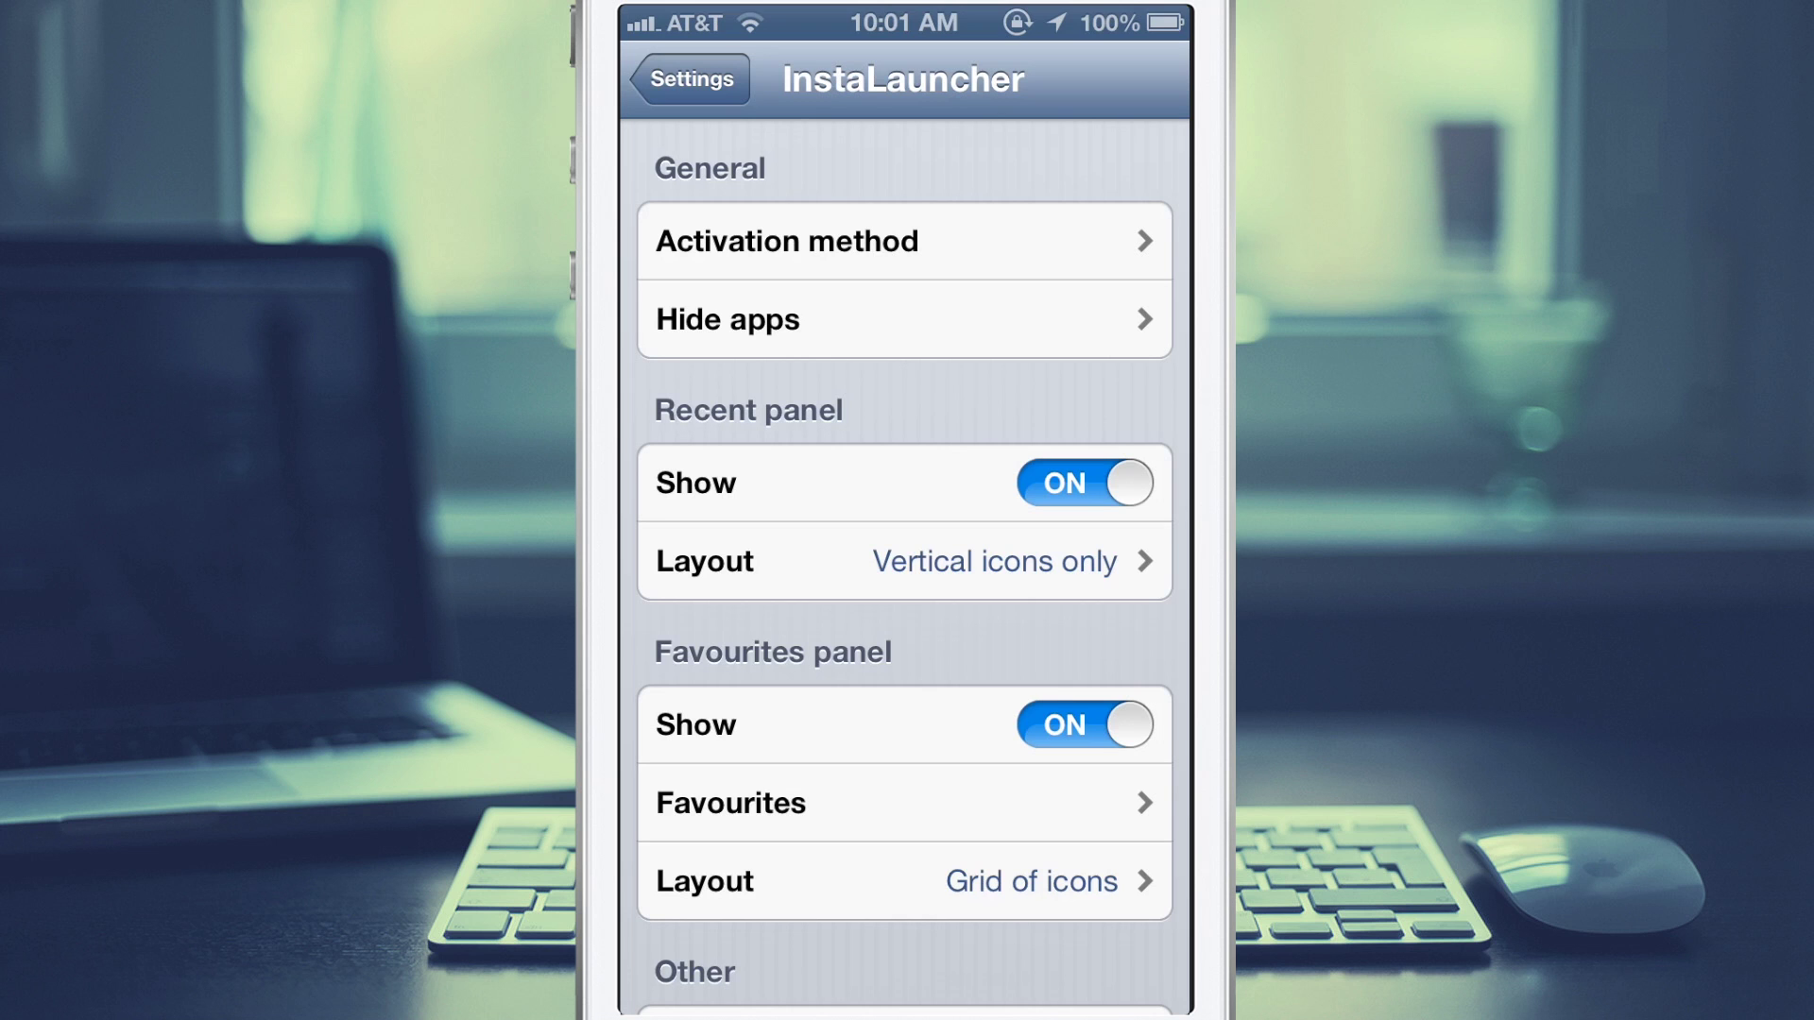
pyautogui.click(743, 247)
pyautogui.click(789, 208)
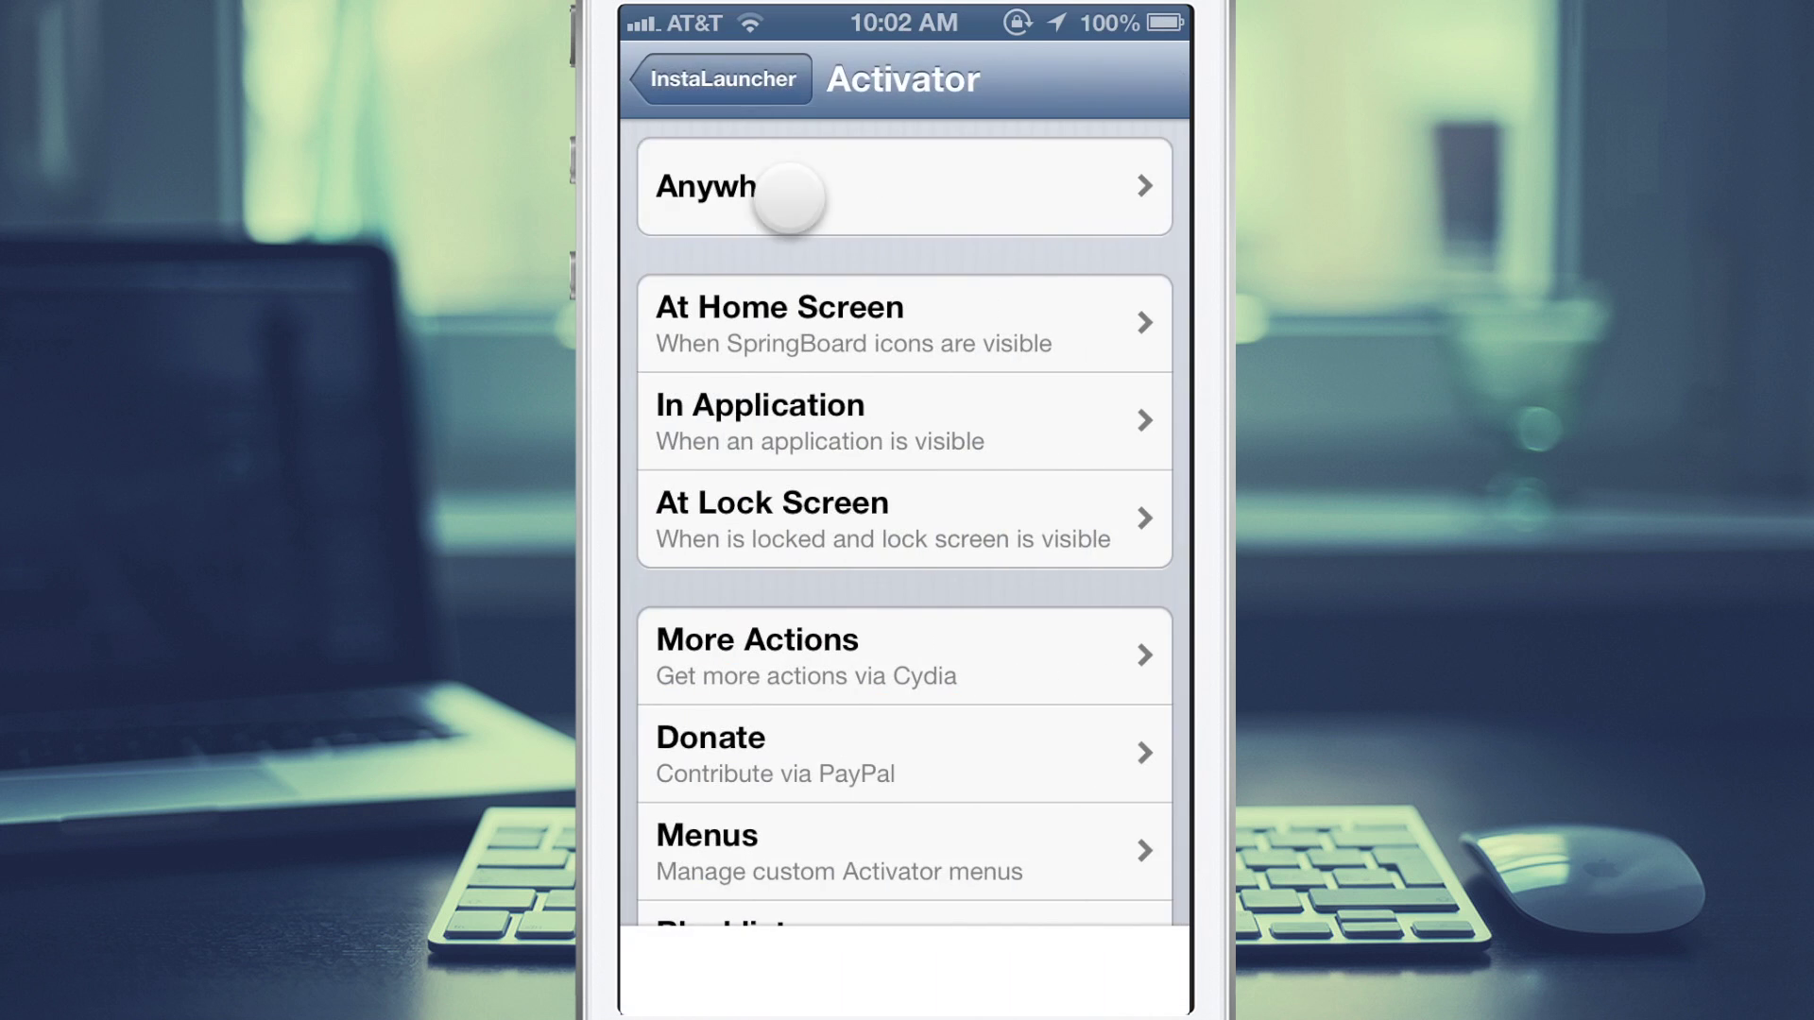
pyautogui.scroll(-10, 907, 567)
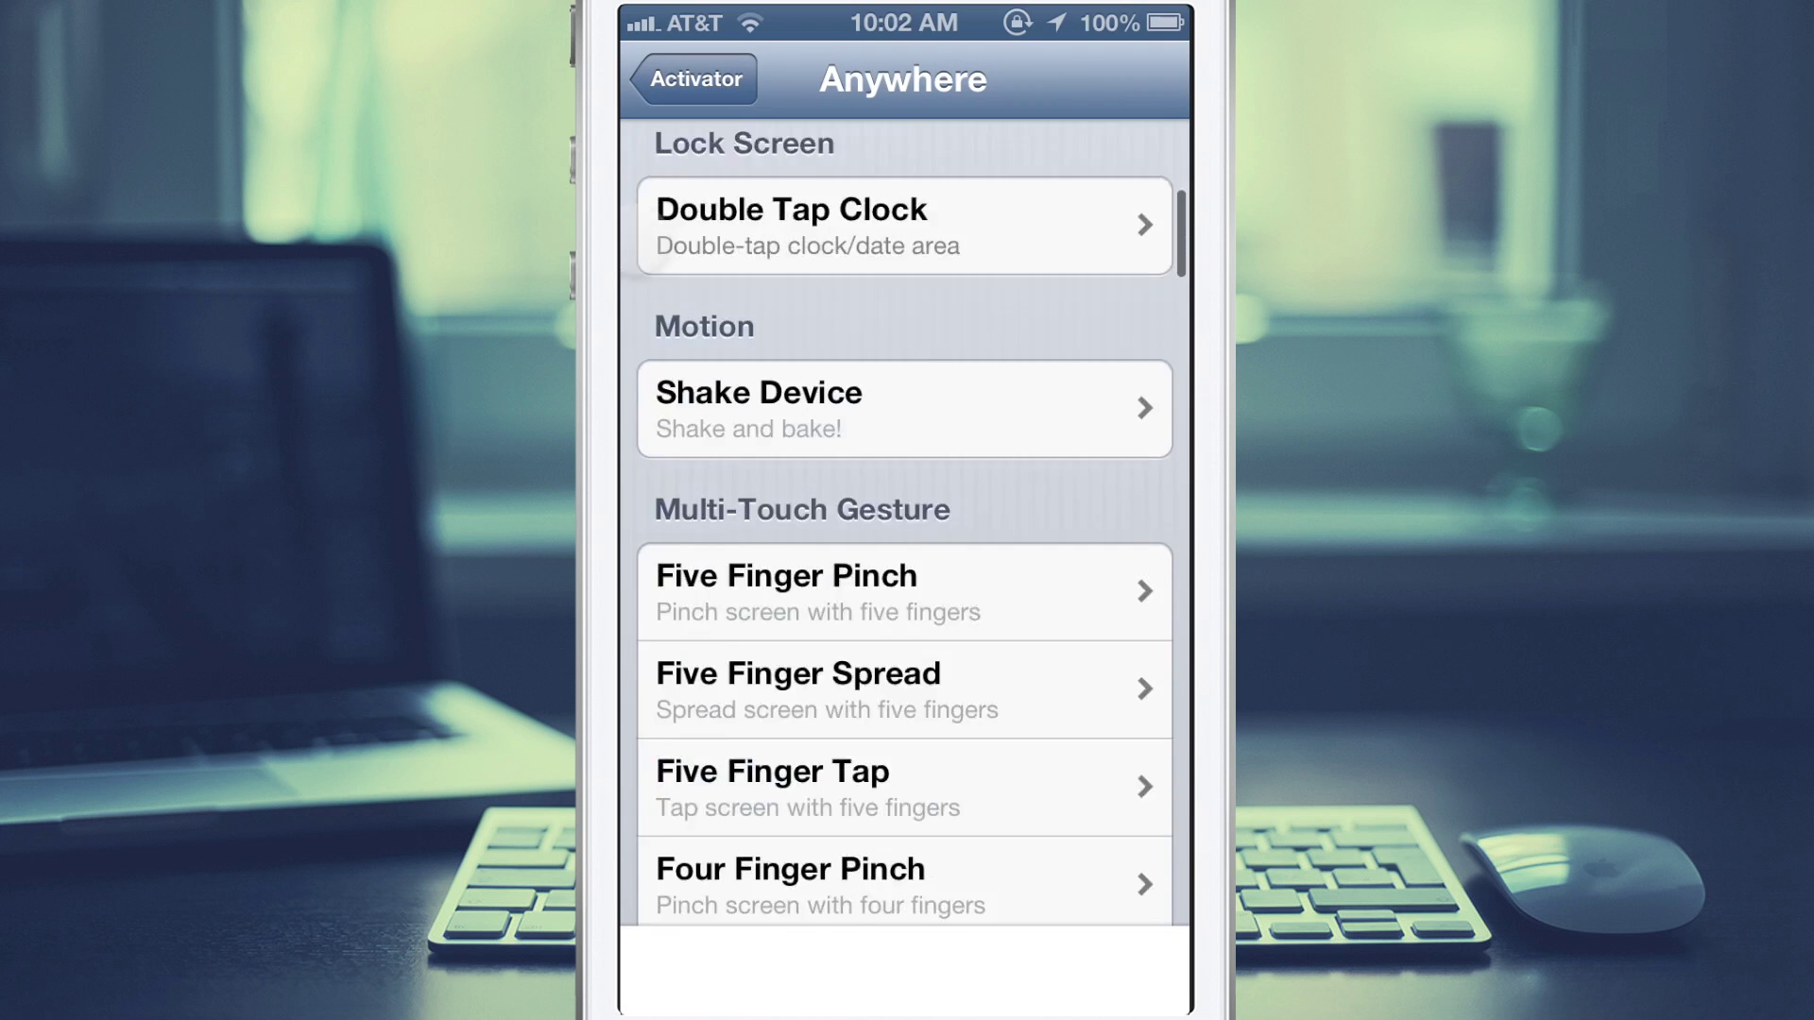
pyautogui.scroll(-10, 648, 478)
pyautogui.moveTo(647, 478); pyautogui.dragTo(648, 373)
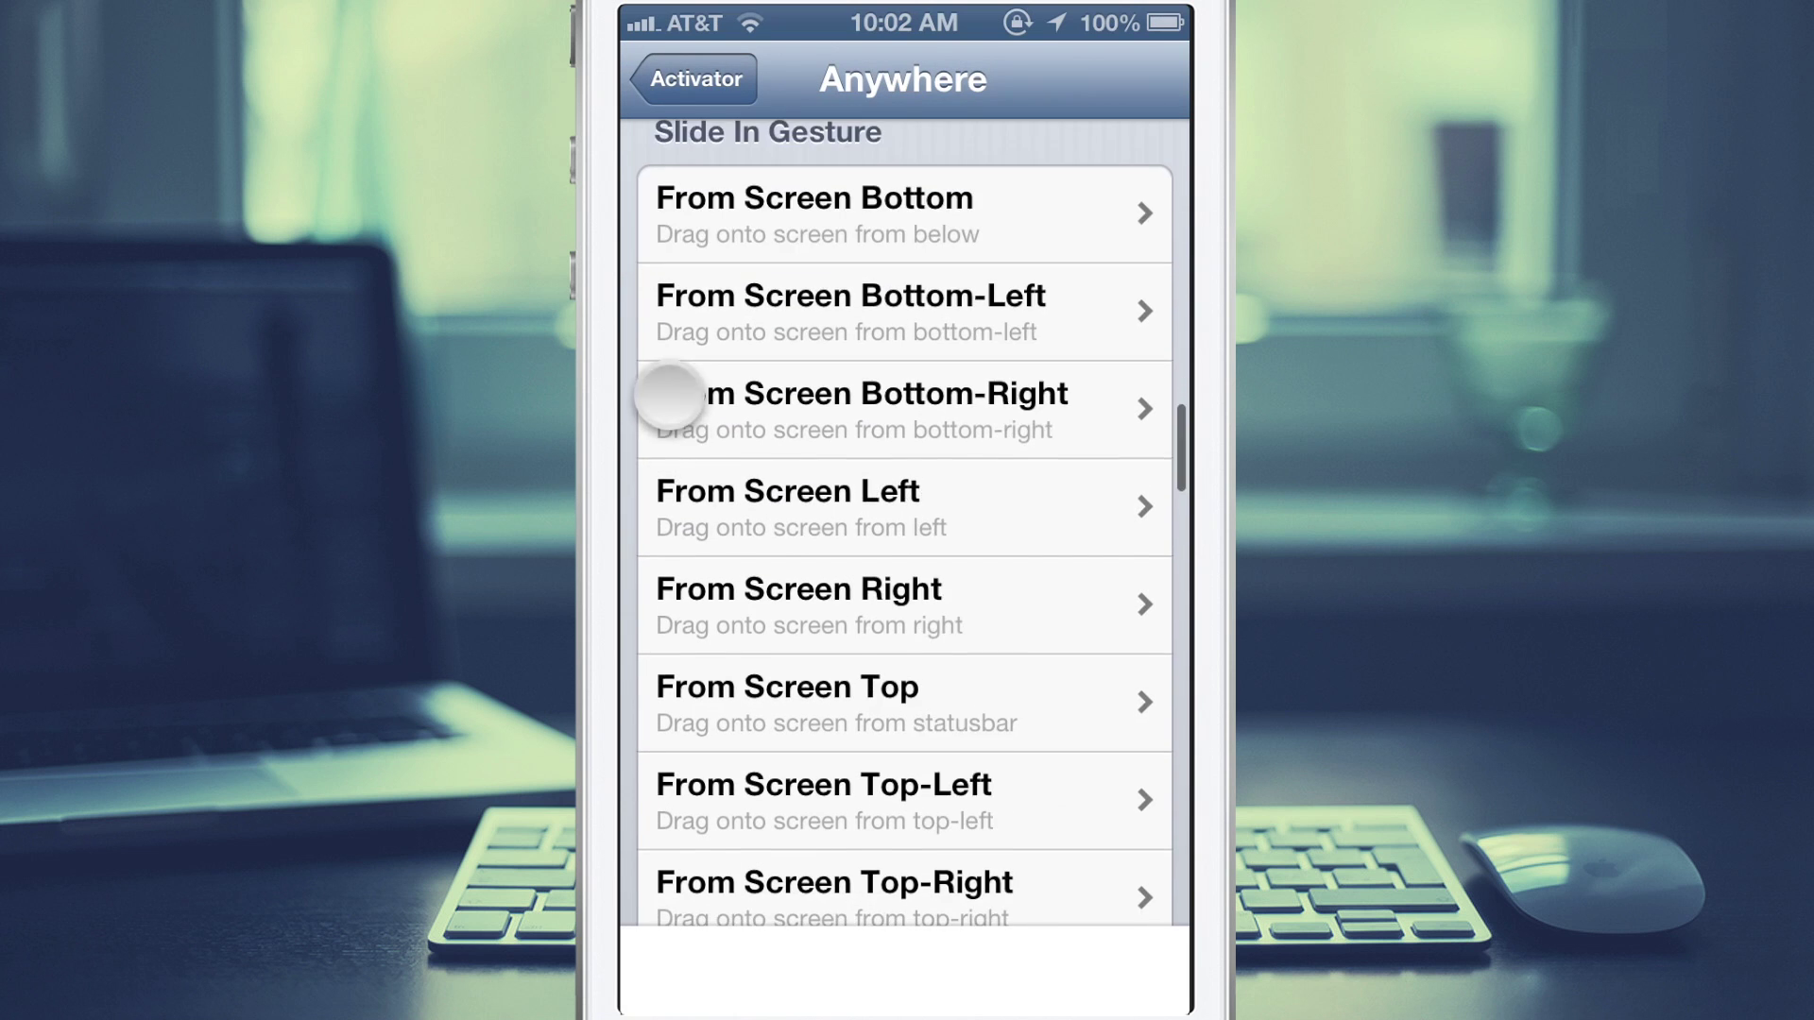
pyautogui.click(673, 80)
pyautogui.click(663, 79)
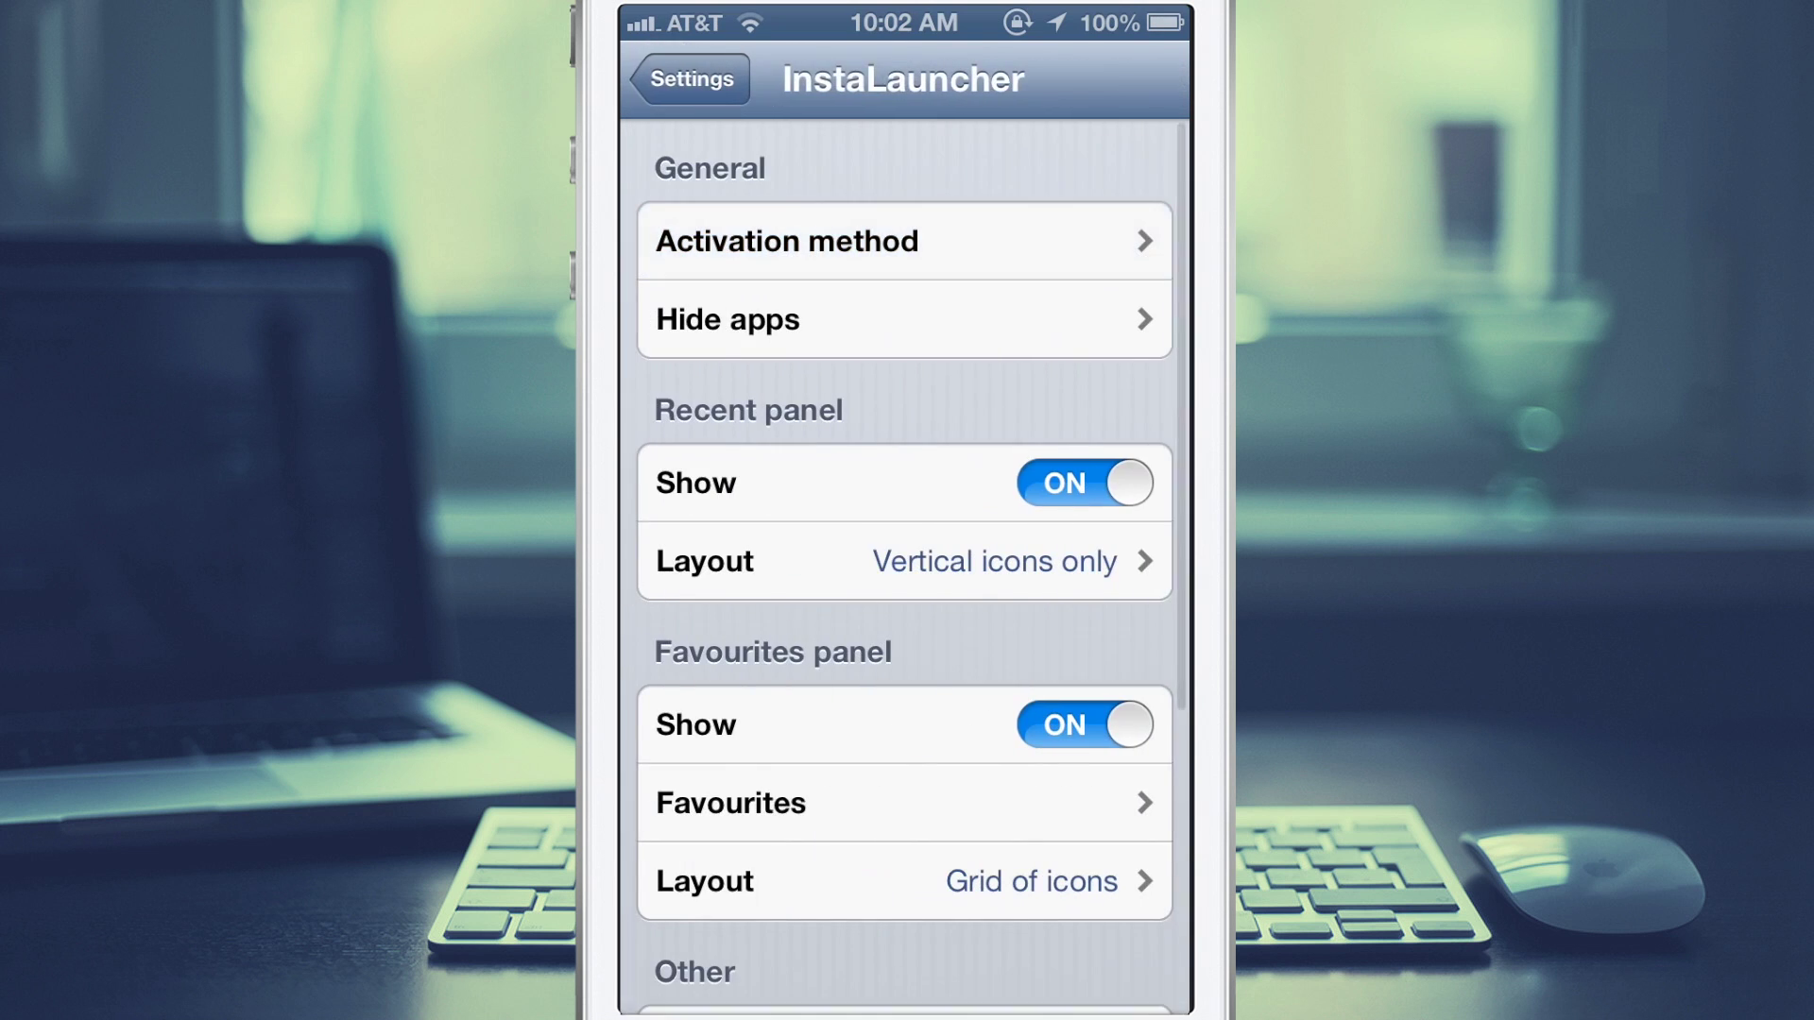
pyautogui.click(766, 316)
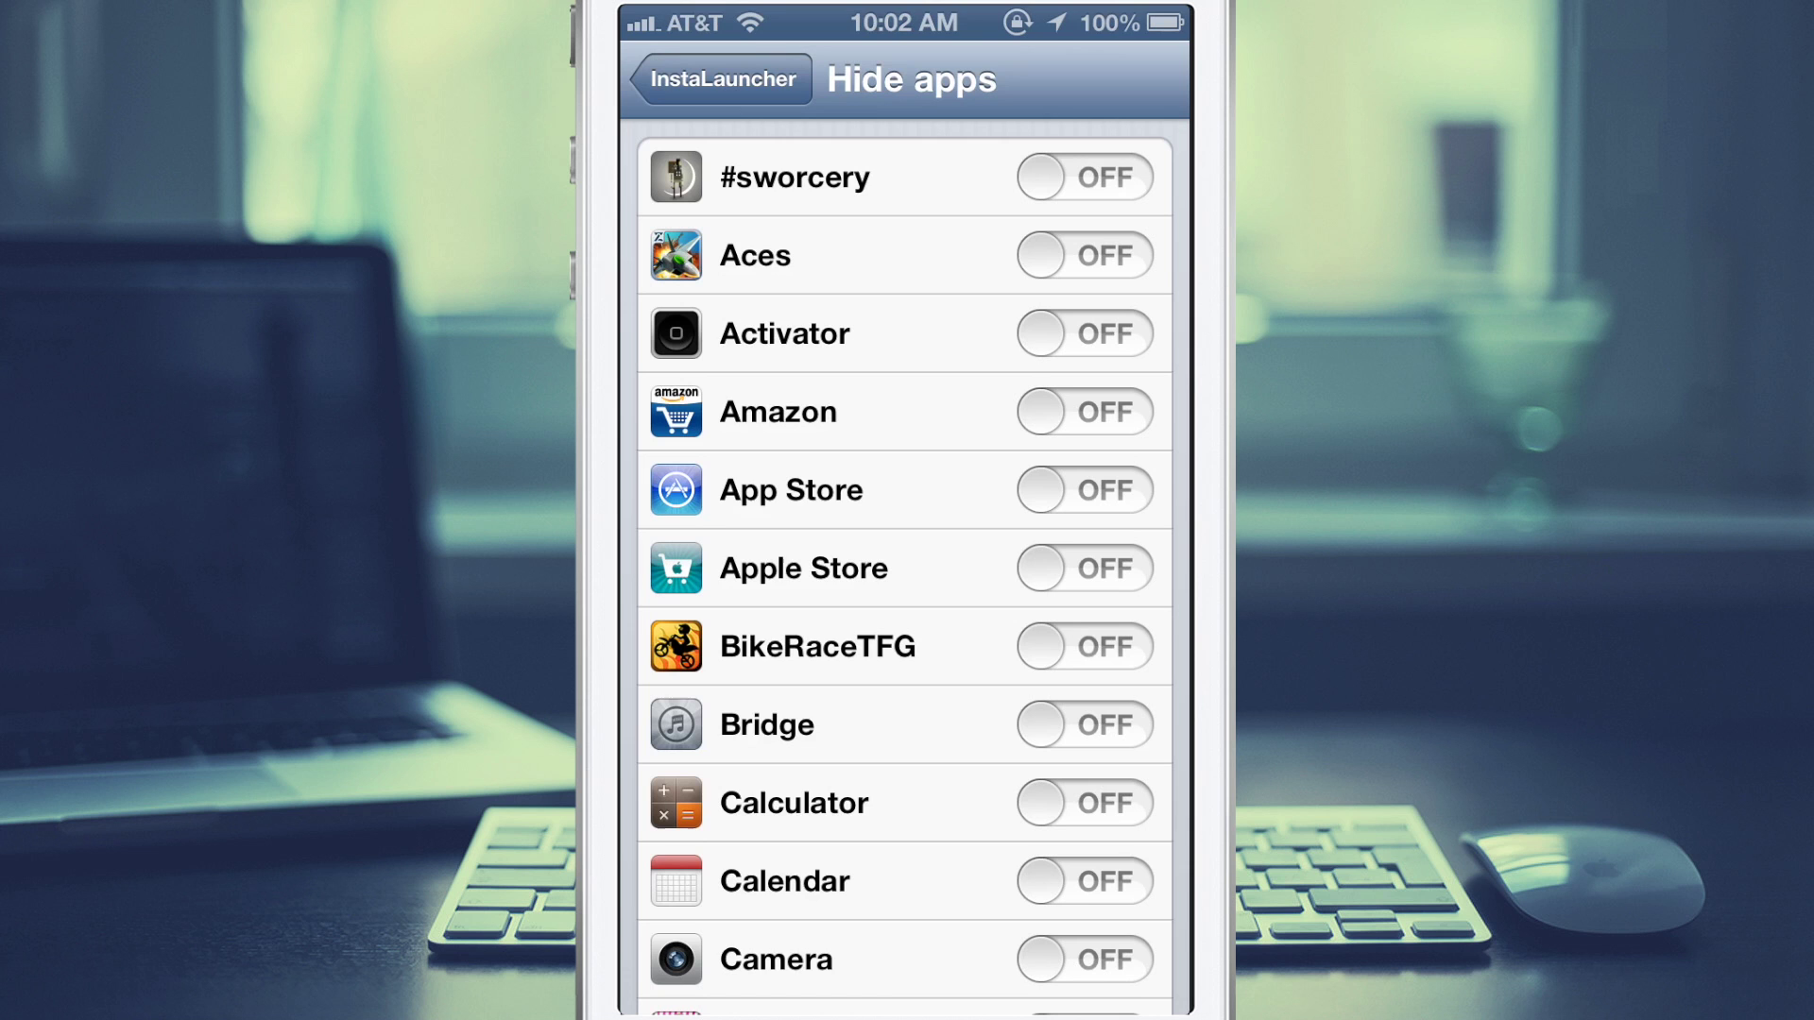
pyautogui.click(721, 80)
pyautogui.scroll(-2, 647, 486)
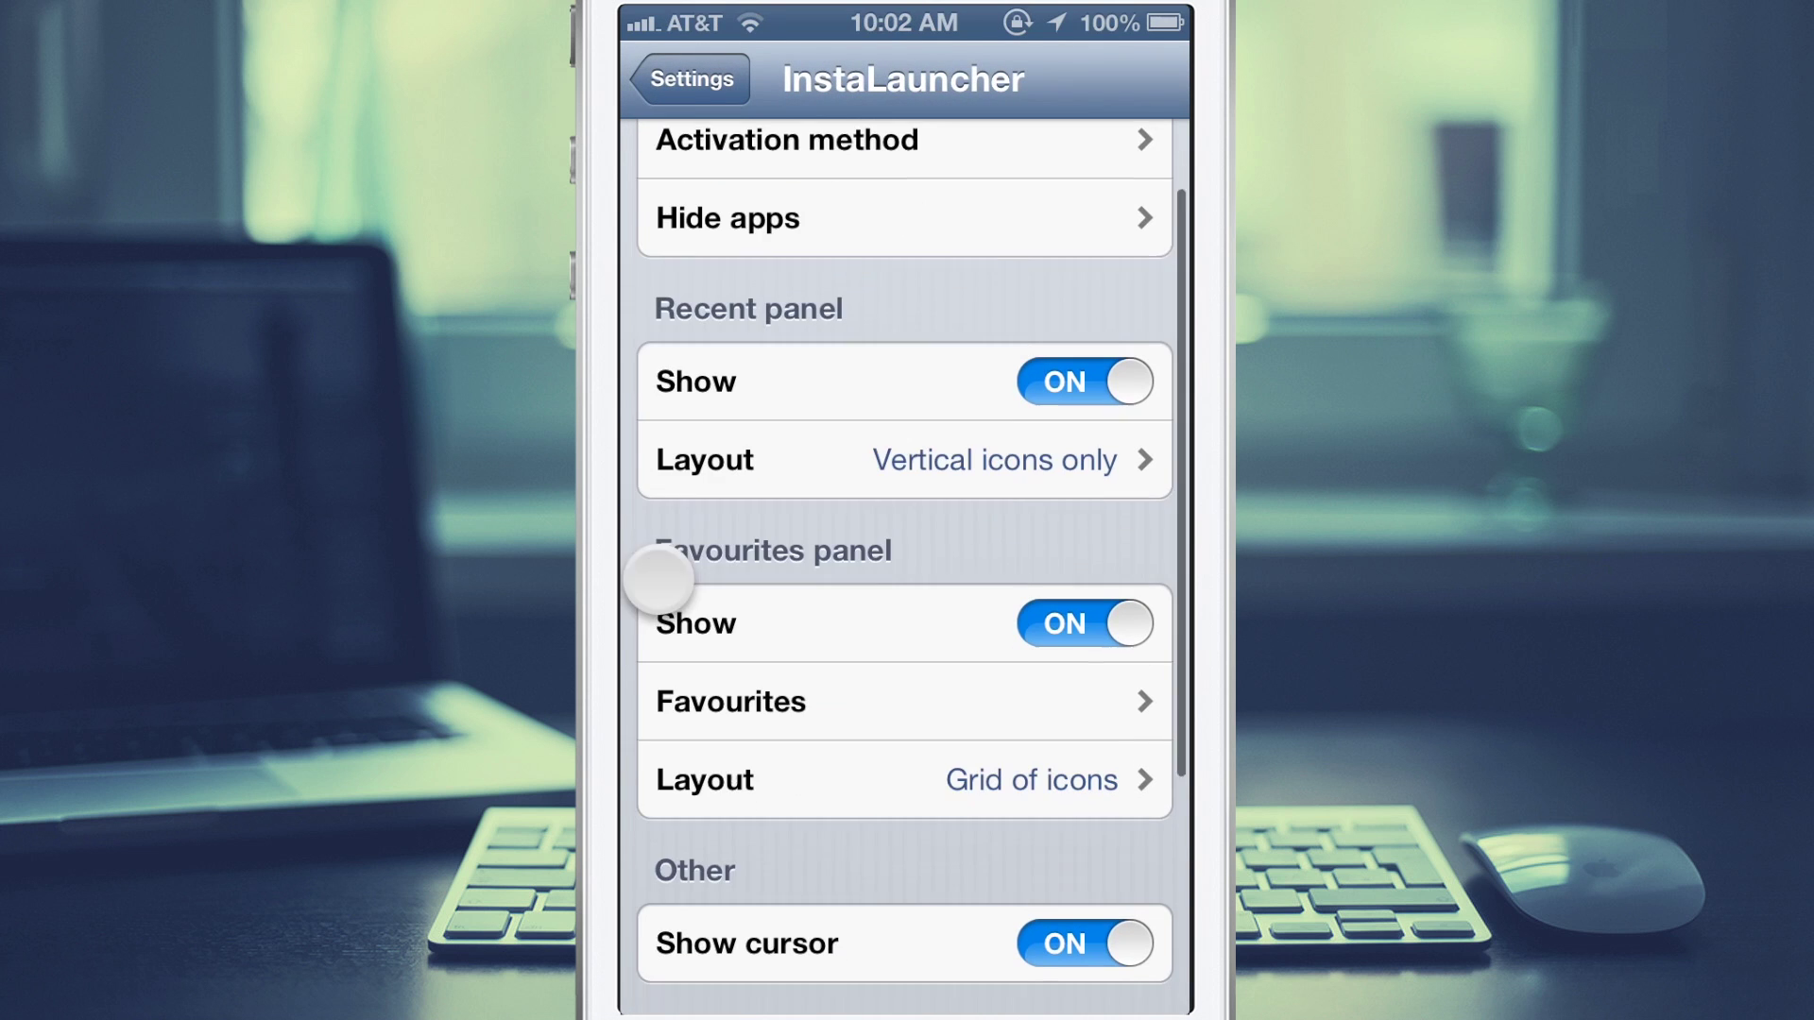
# Preview the Recent panel's list layouts, then settle on Grid of icons
pyautogui.click(649, 434)
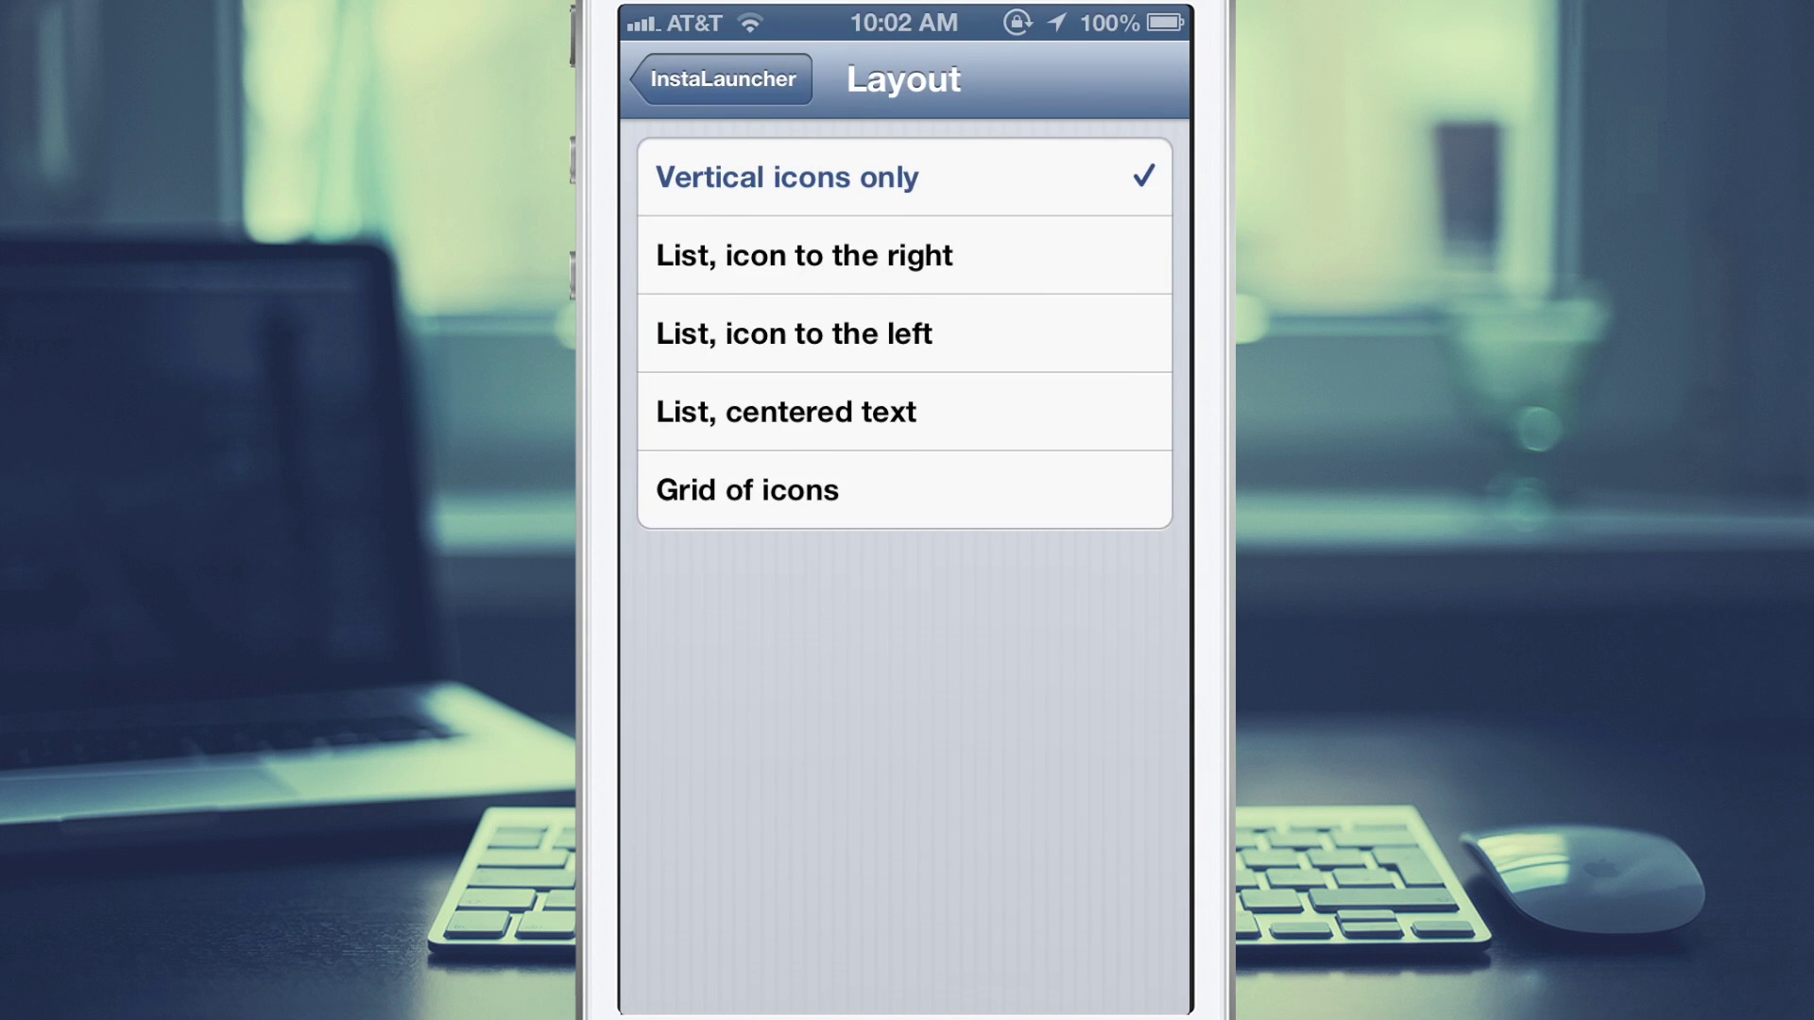
pyautogui.click(1045, 268)
pyautogui.click(1044, 343)
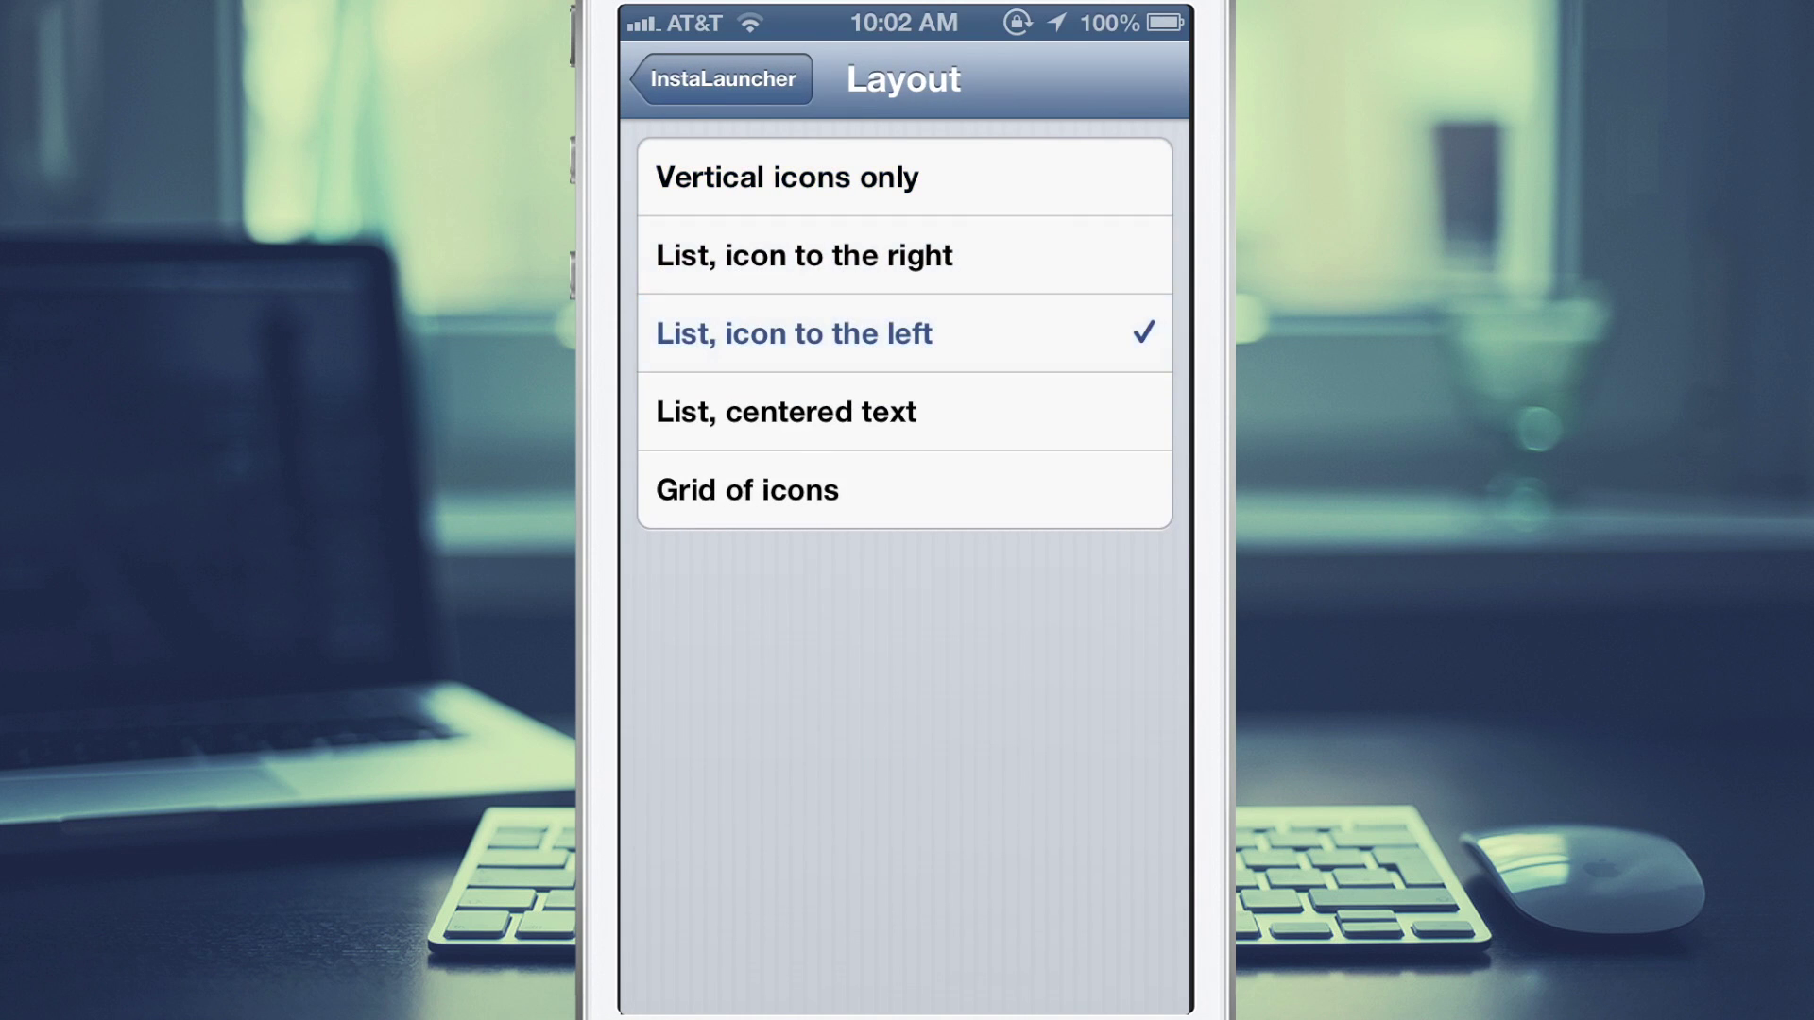
pyautogui.click(1032, 422)
pyautogui.click(978, 510)
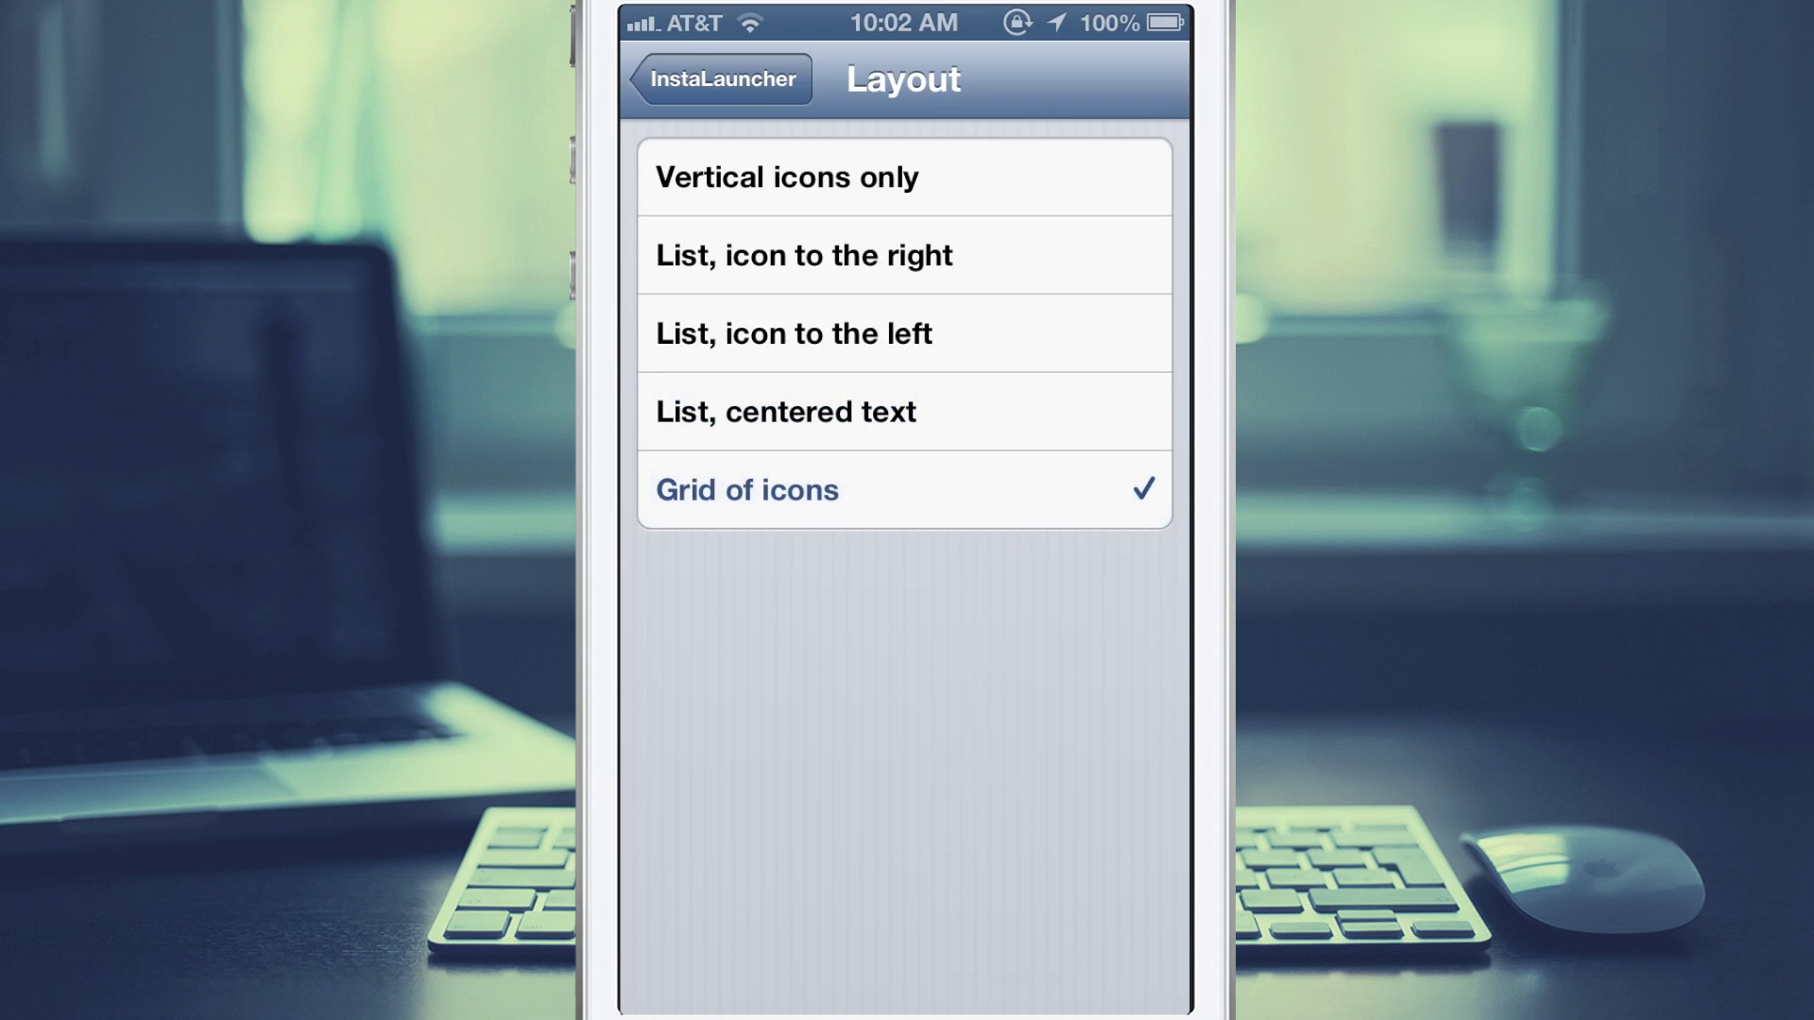
pyautogui.click(723, 81)
pyautogui.scroll(-5, 905, 567)
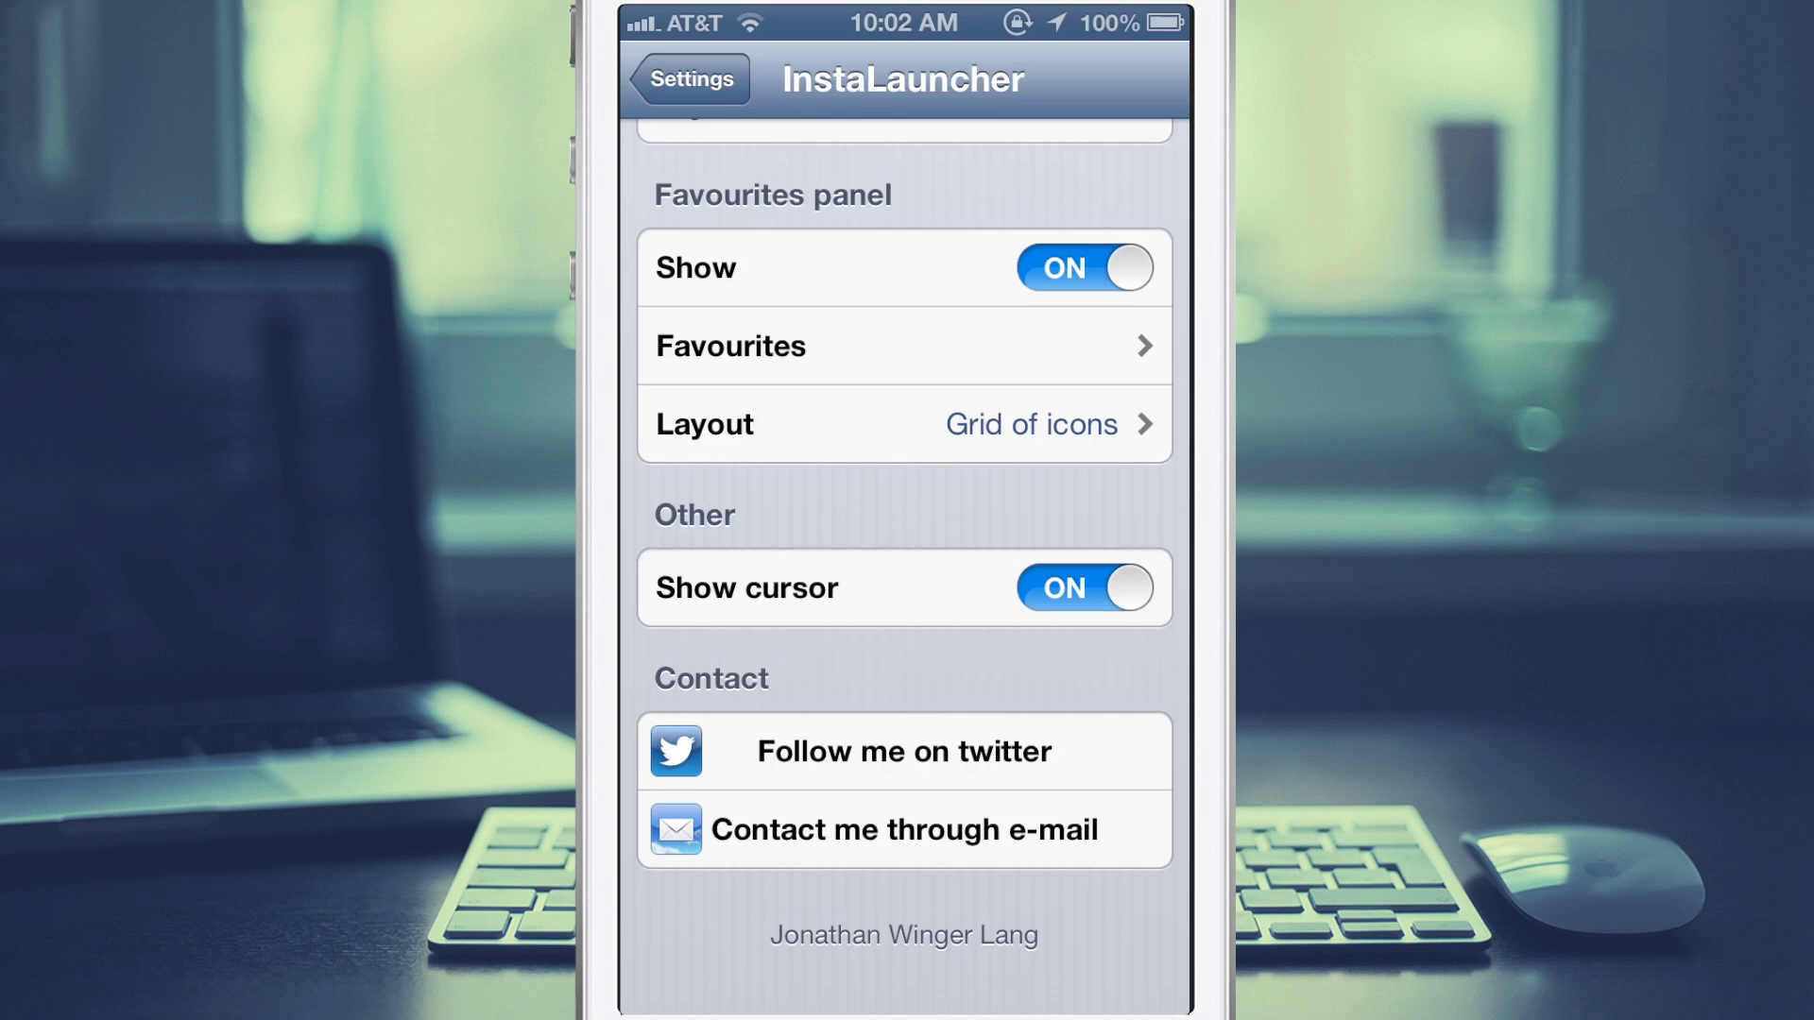
# Check the Favourites layout options, then switch on Calculator and Camera as favourites
pyautogui.click(662, 423)
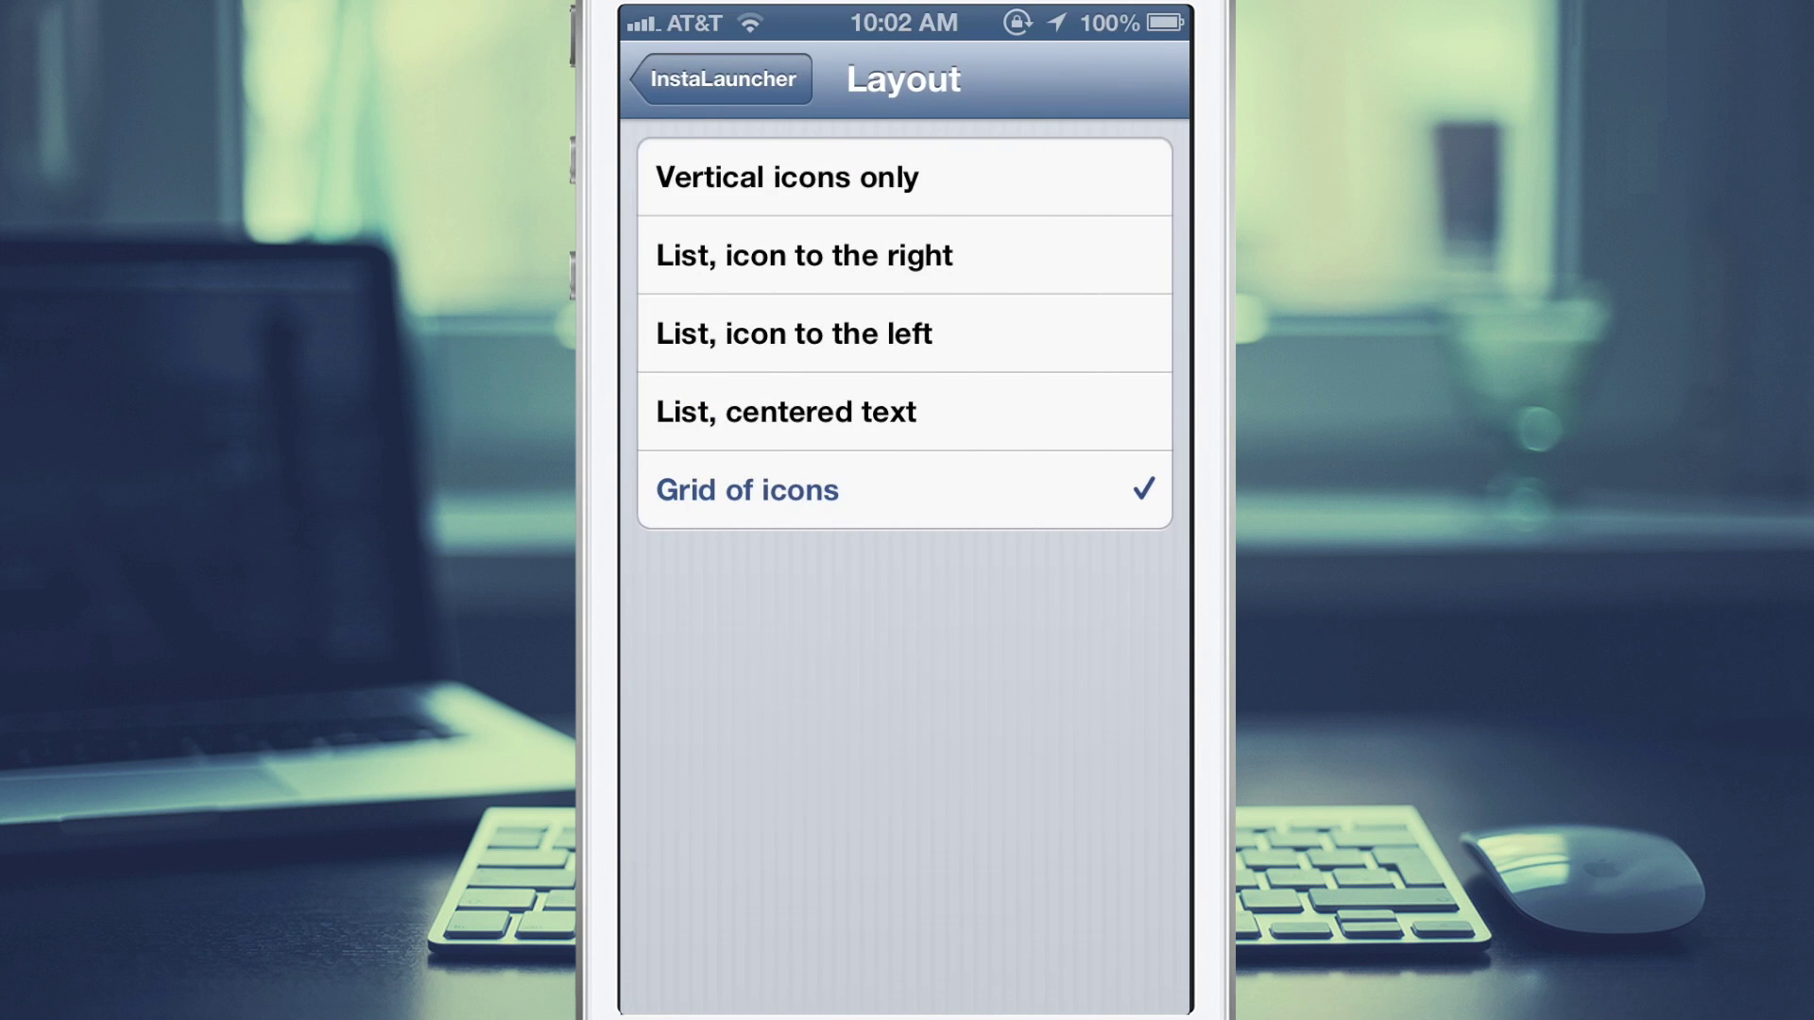
pyautogui.click(724, 80)
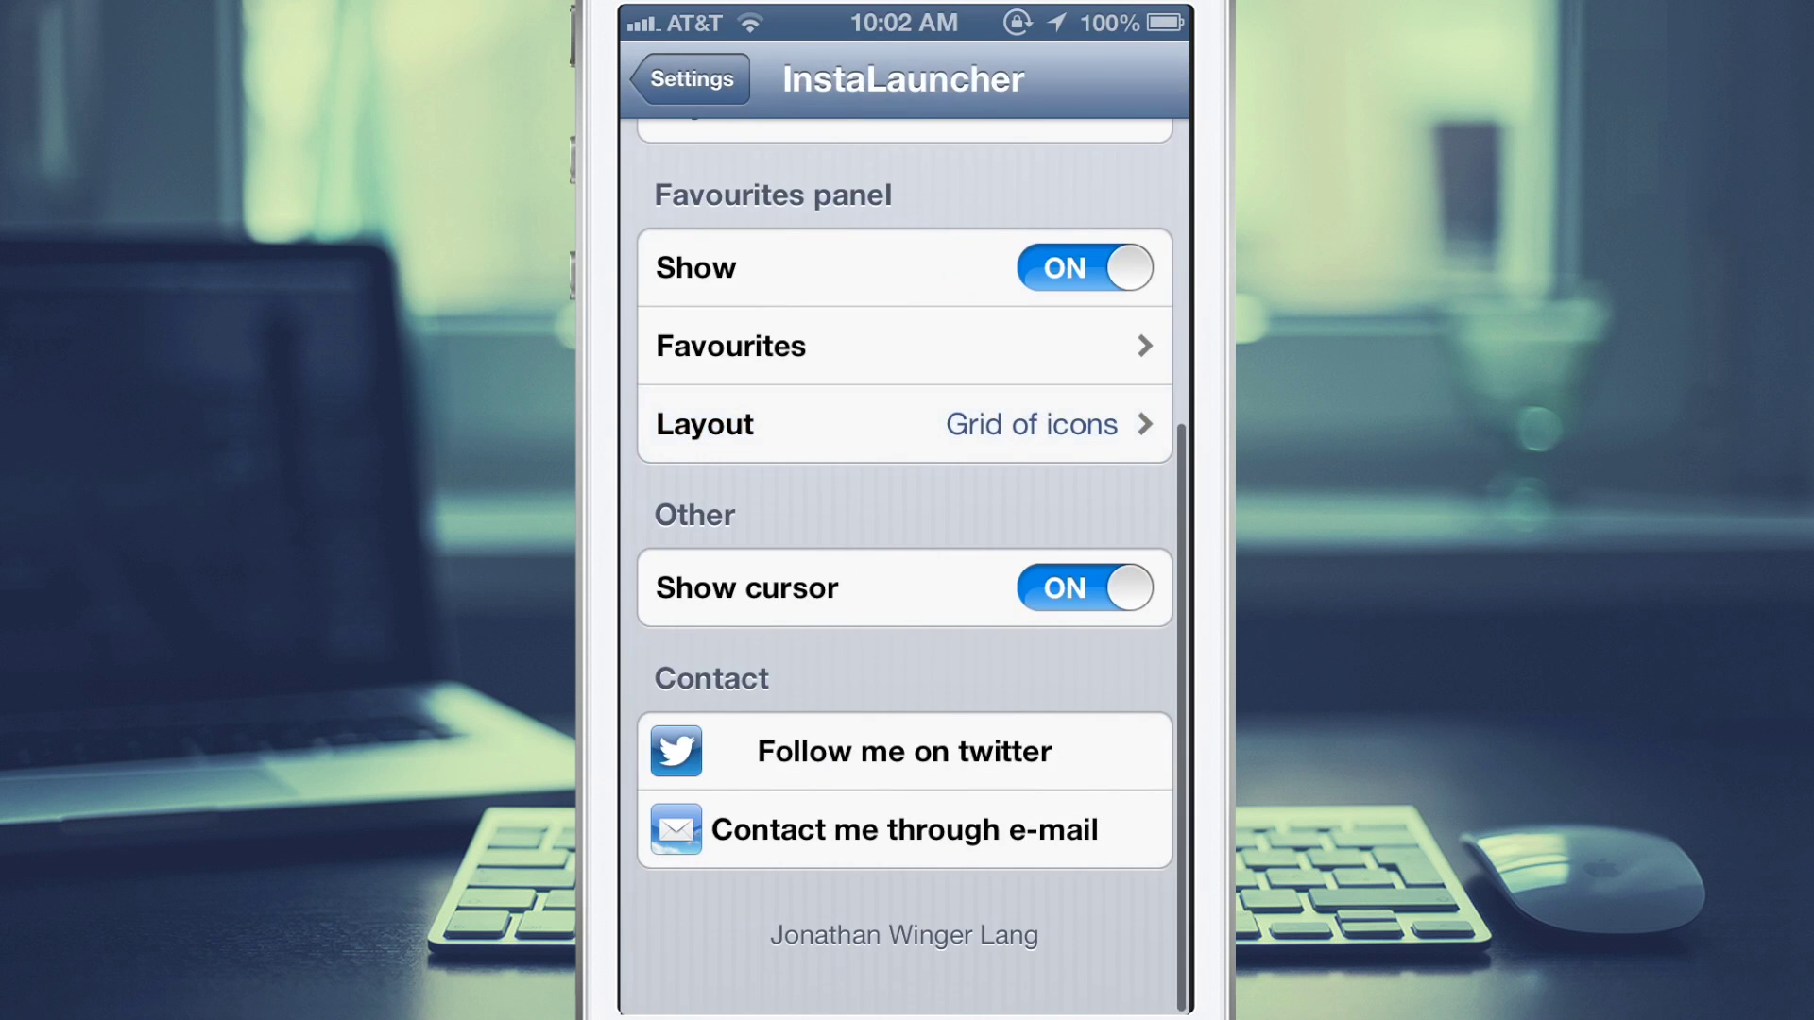
pyautogui.click(916, 355)
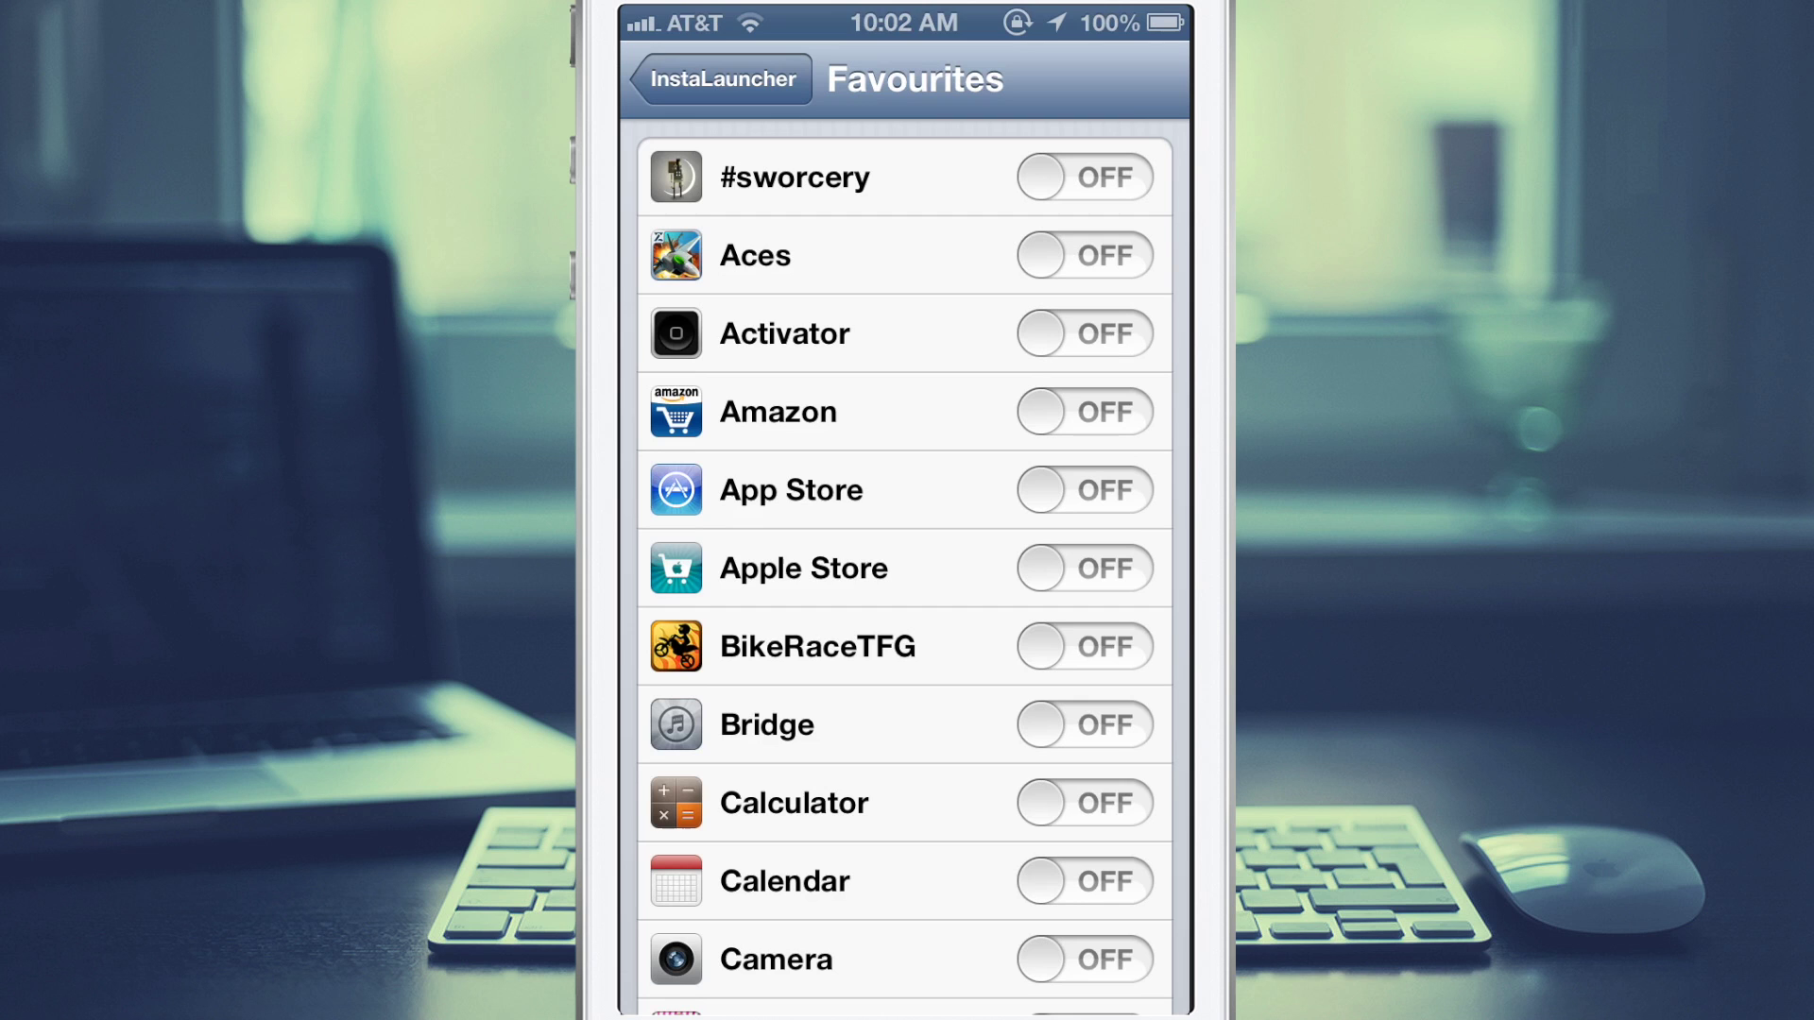
pyautogui.click(1084, 803)
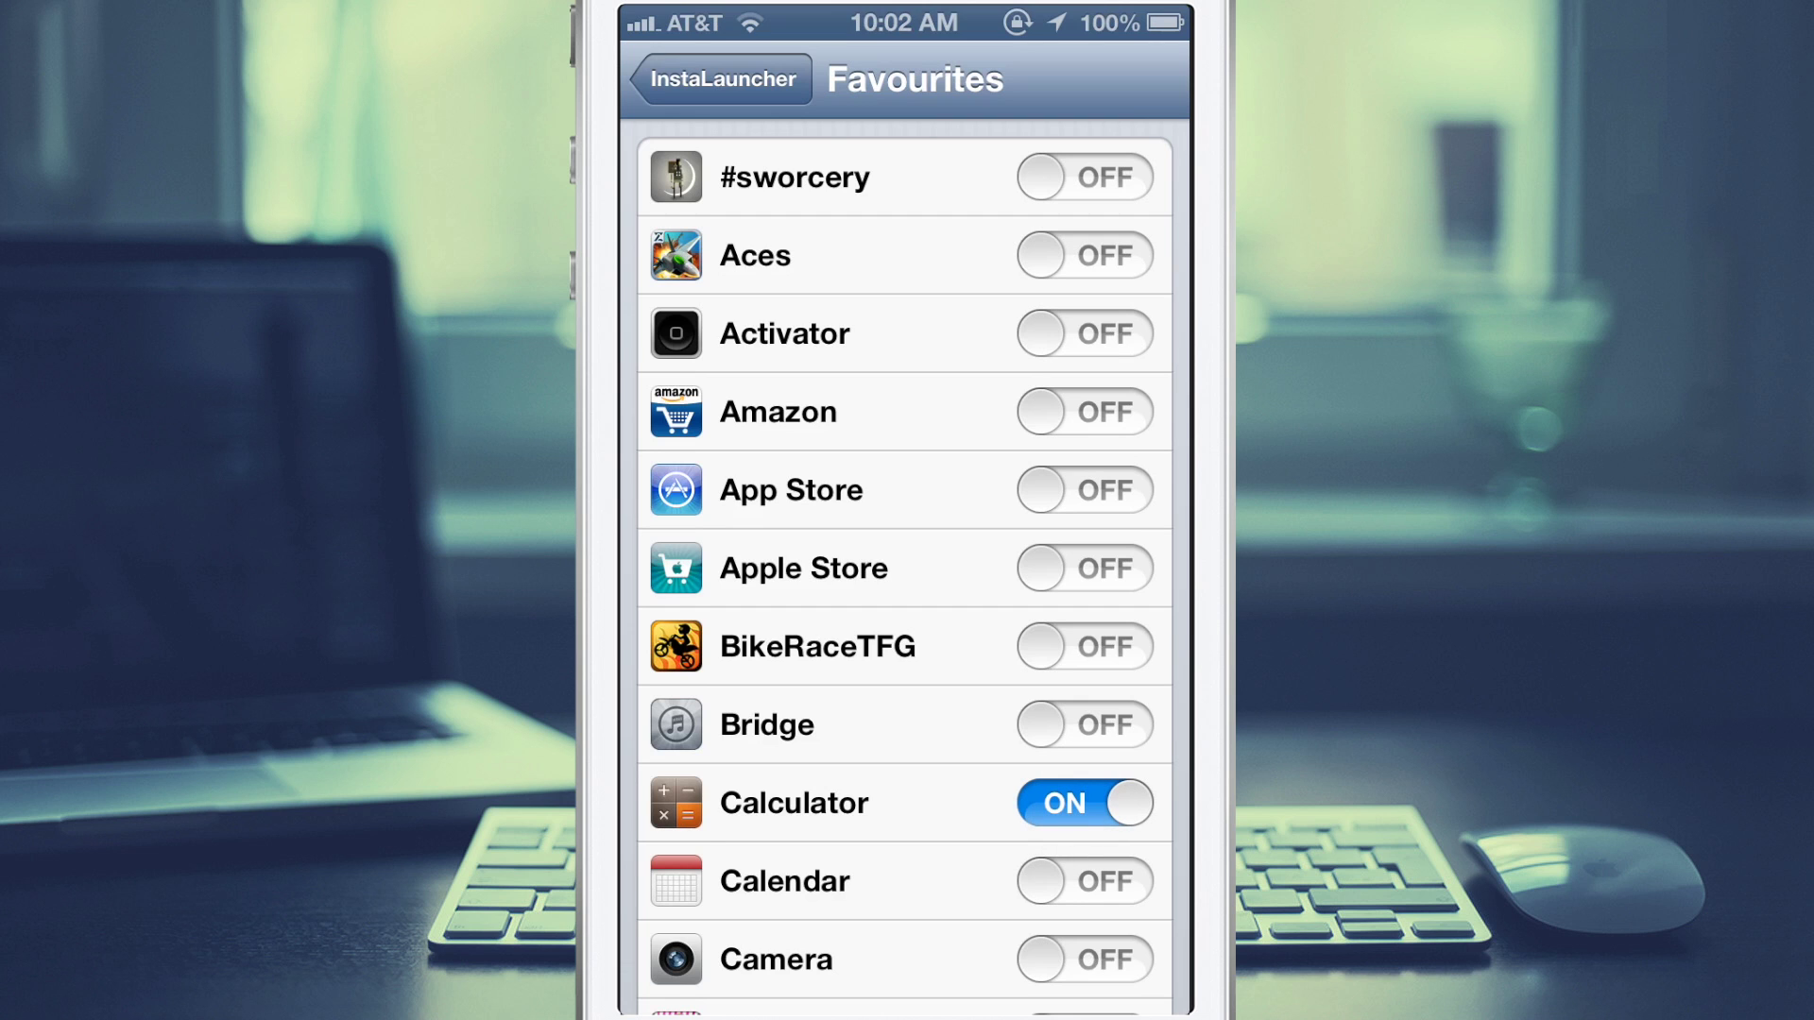
pyautogui.click(1084, 959)
pyautogui.click(724, 79)
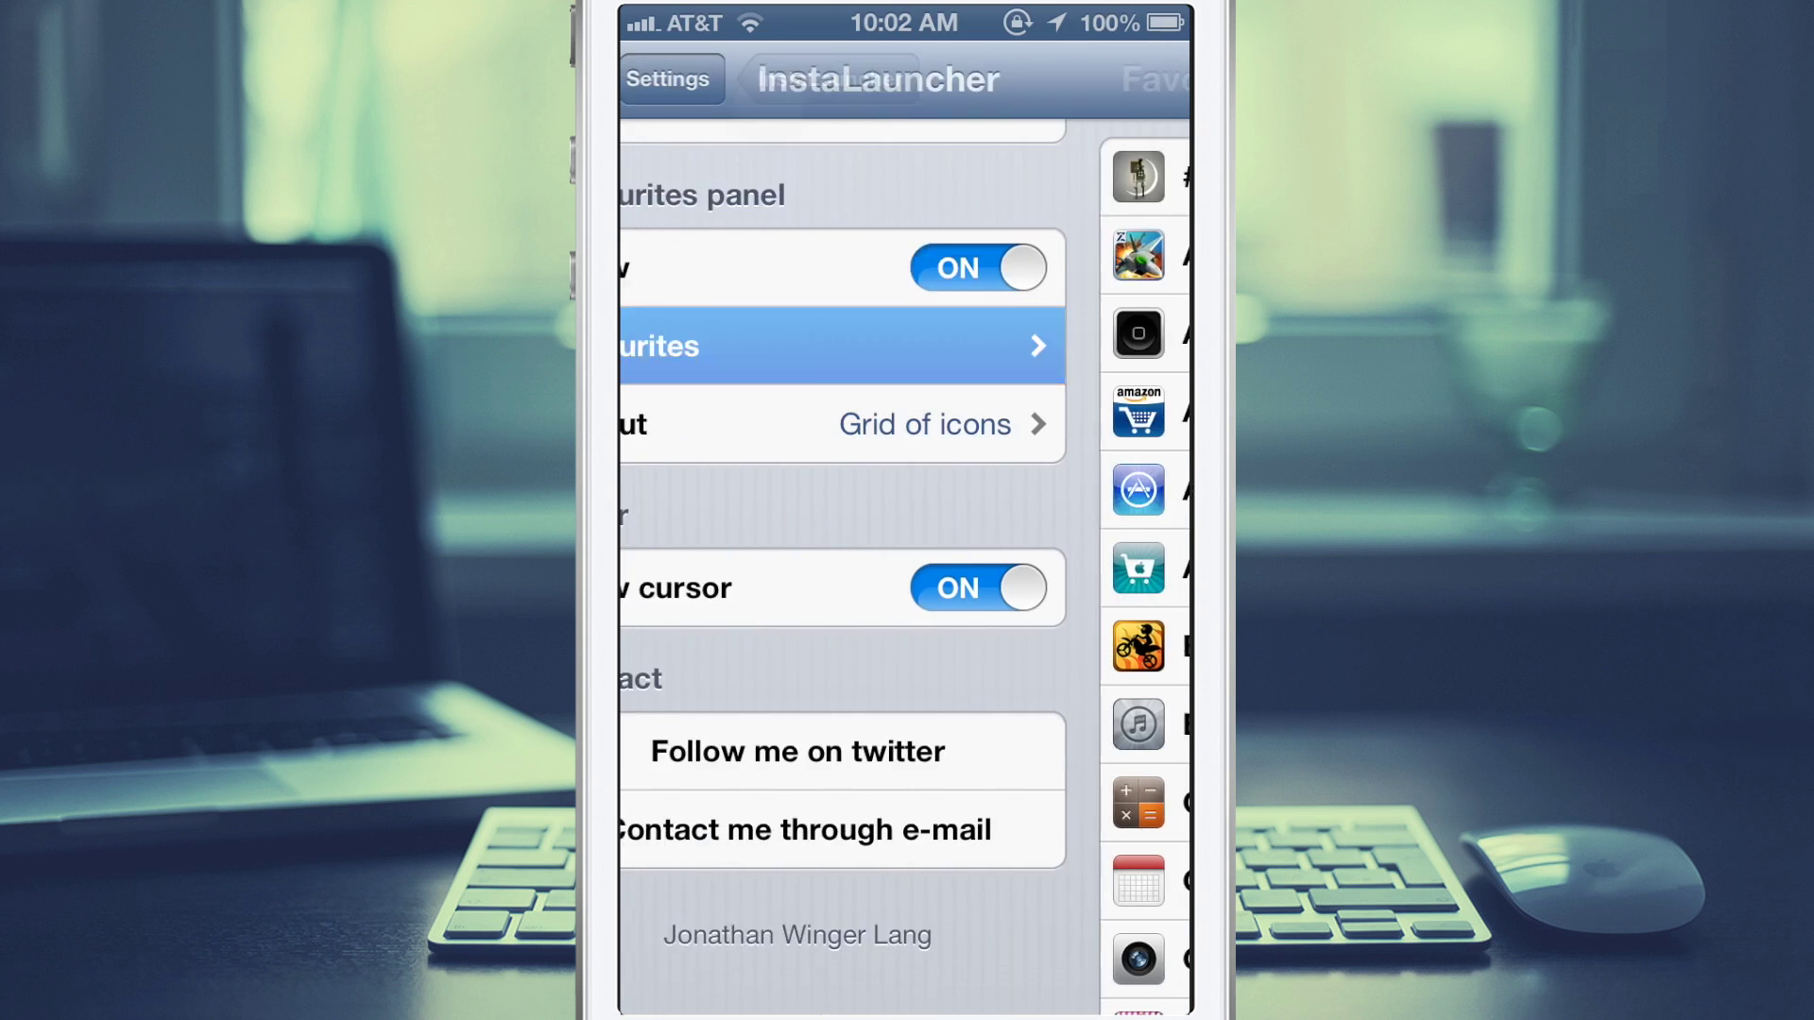
pyautogui.press('super')
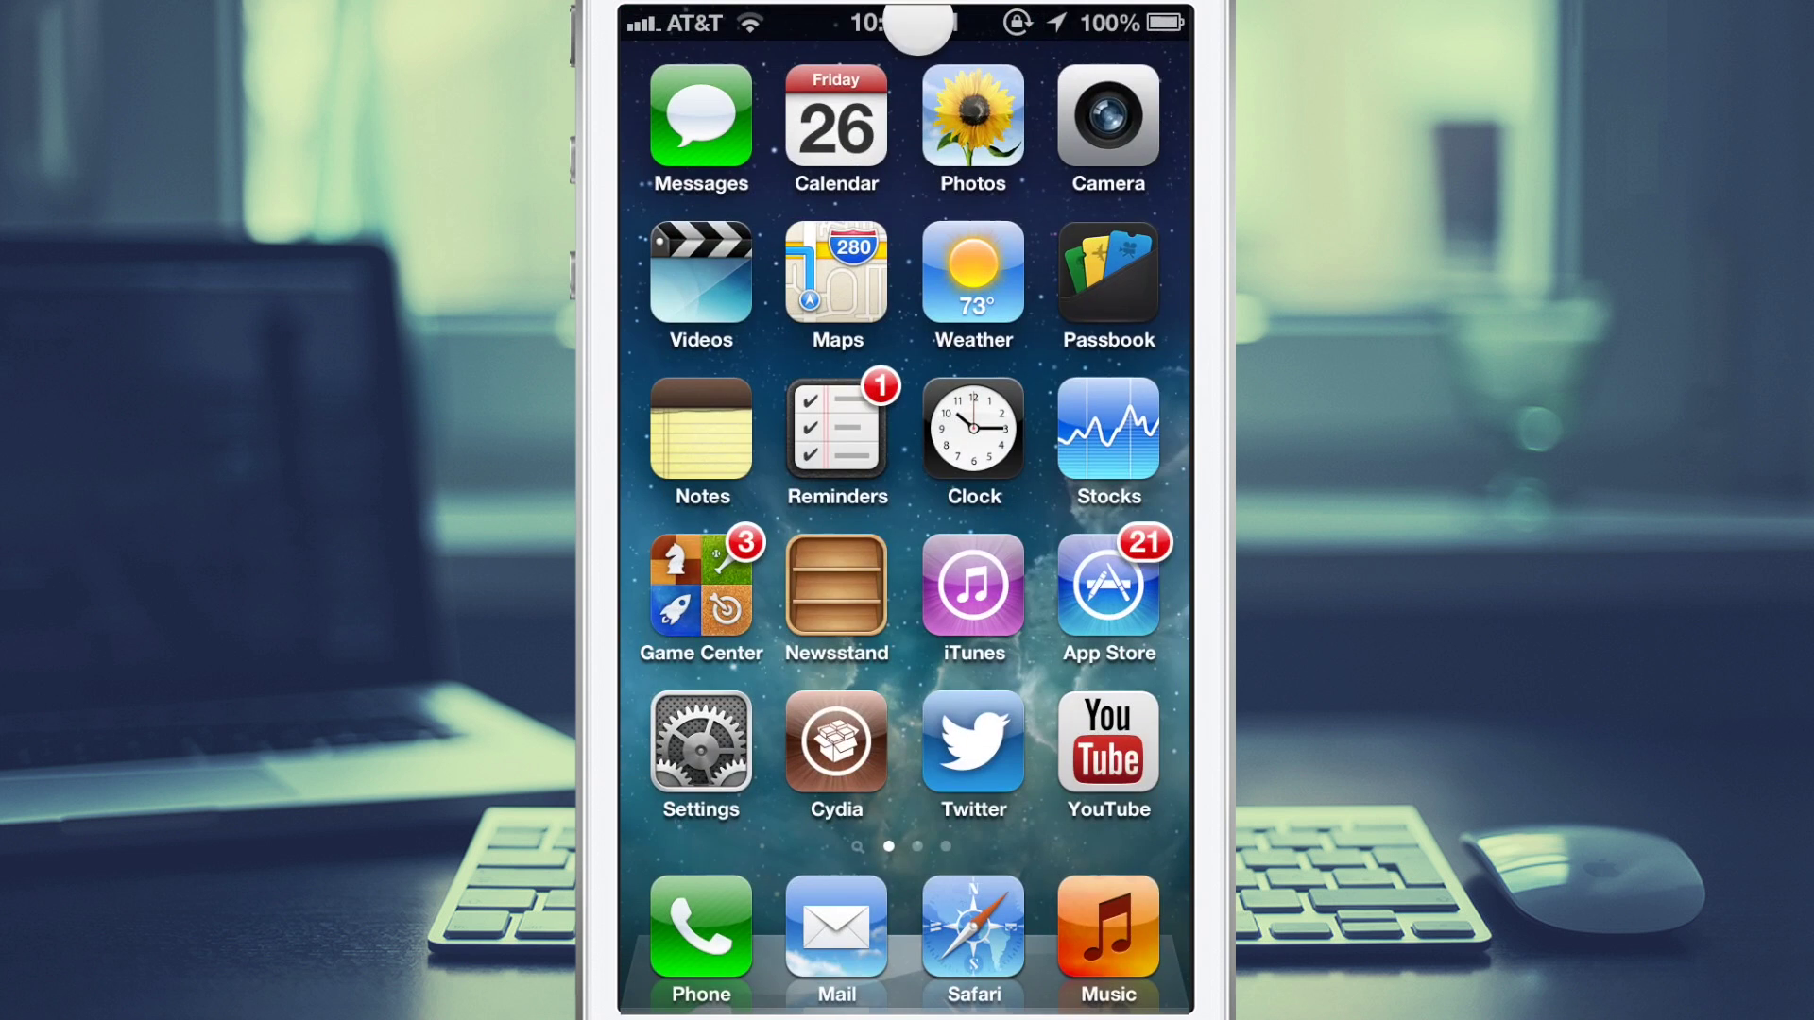
pyautogui.press('super')
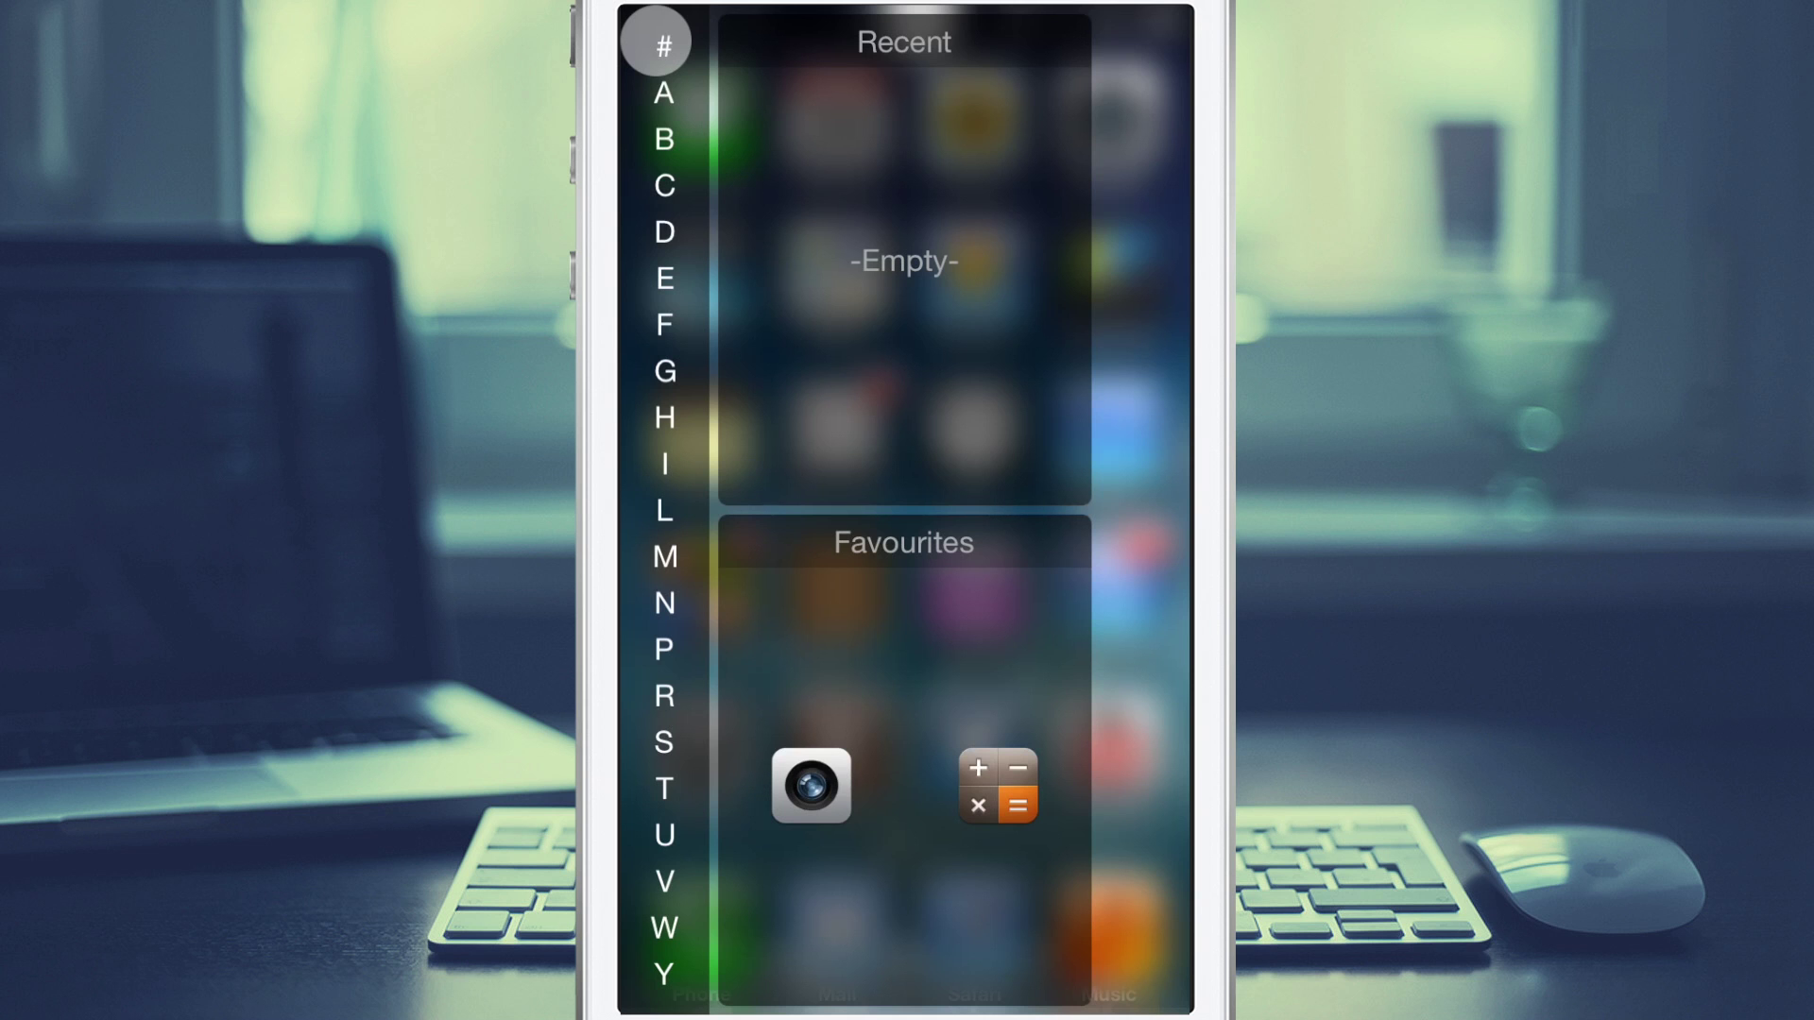
pyautogui.click(998, 786)
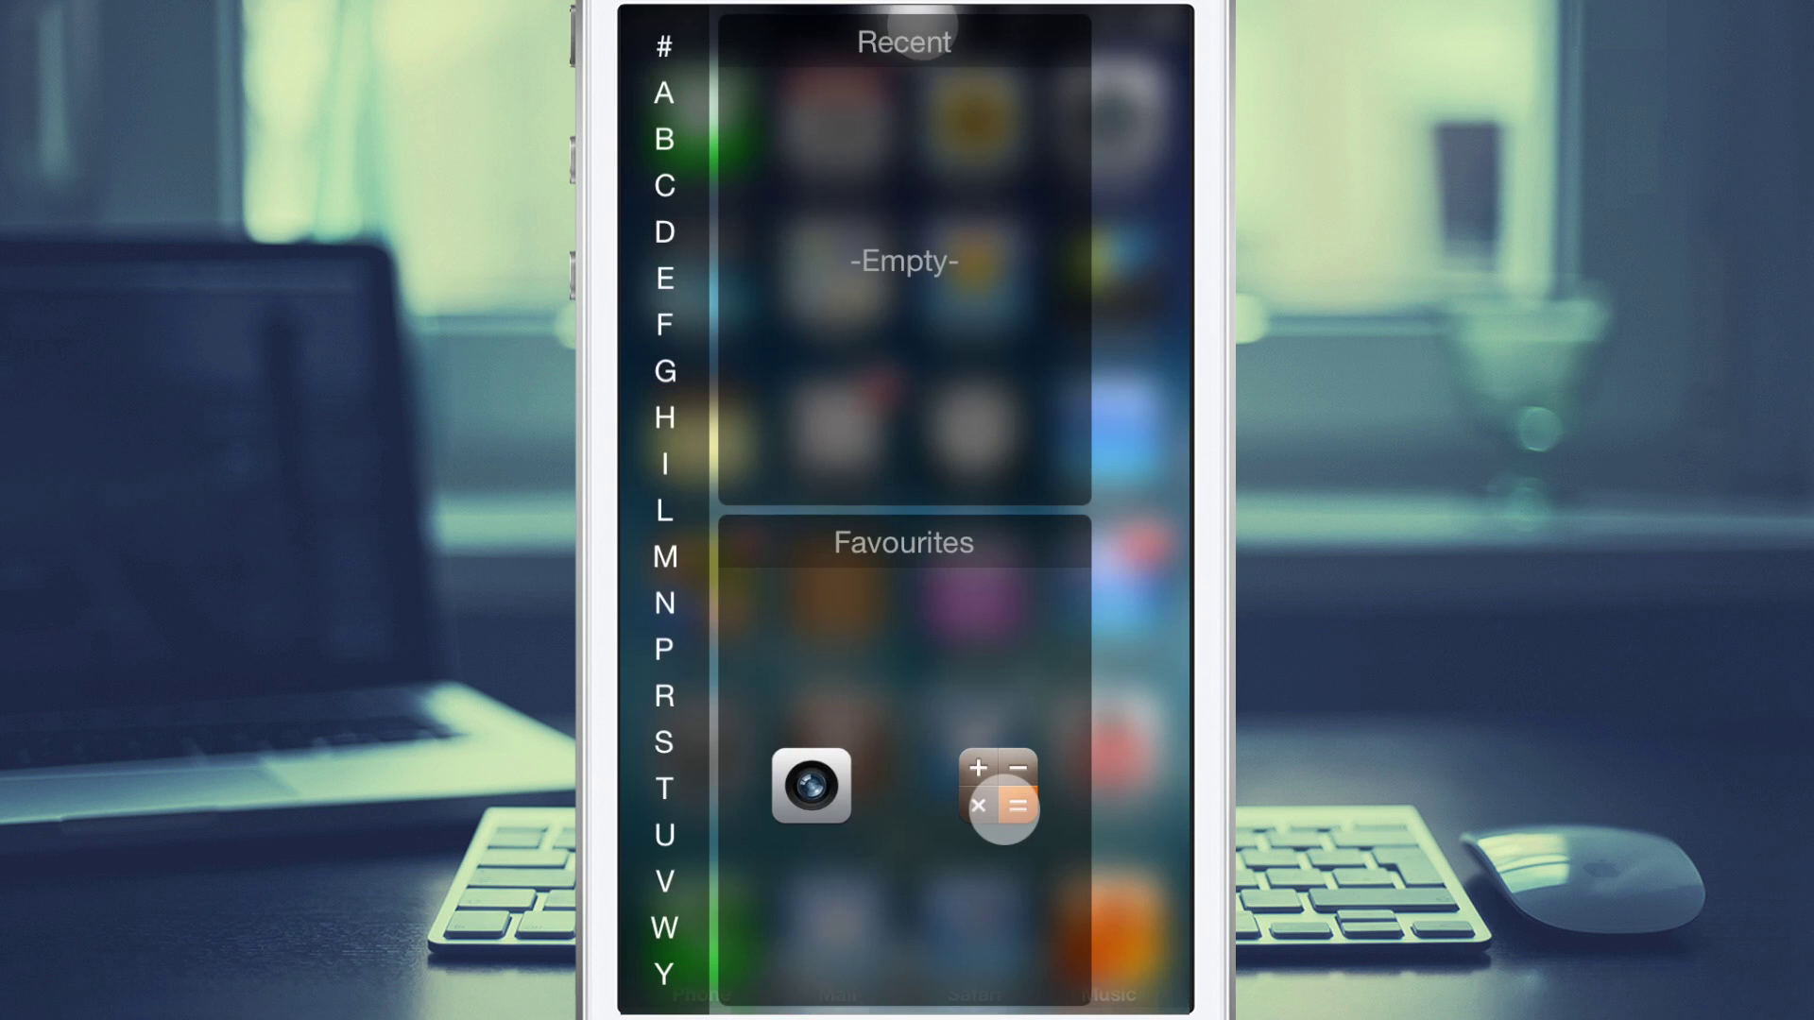
pyautogui.click(811, 786)
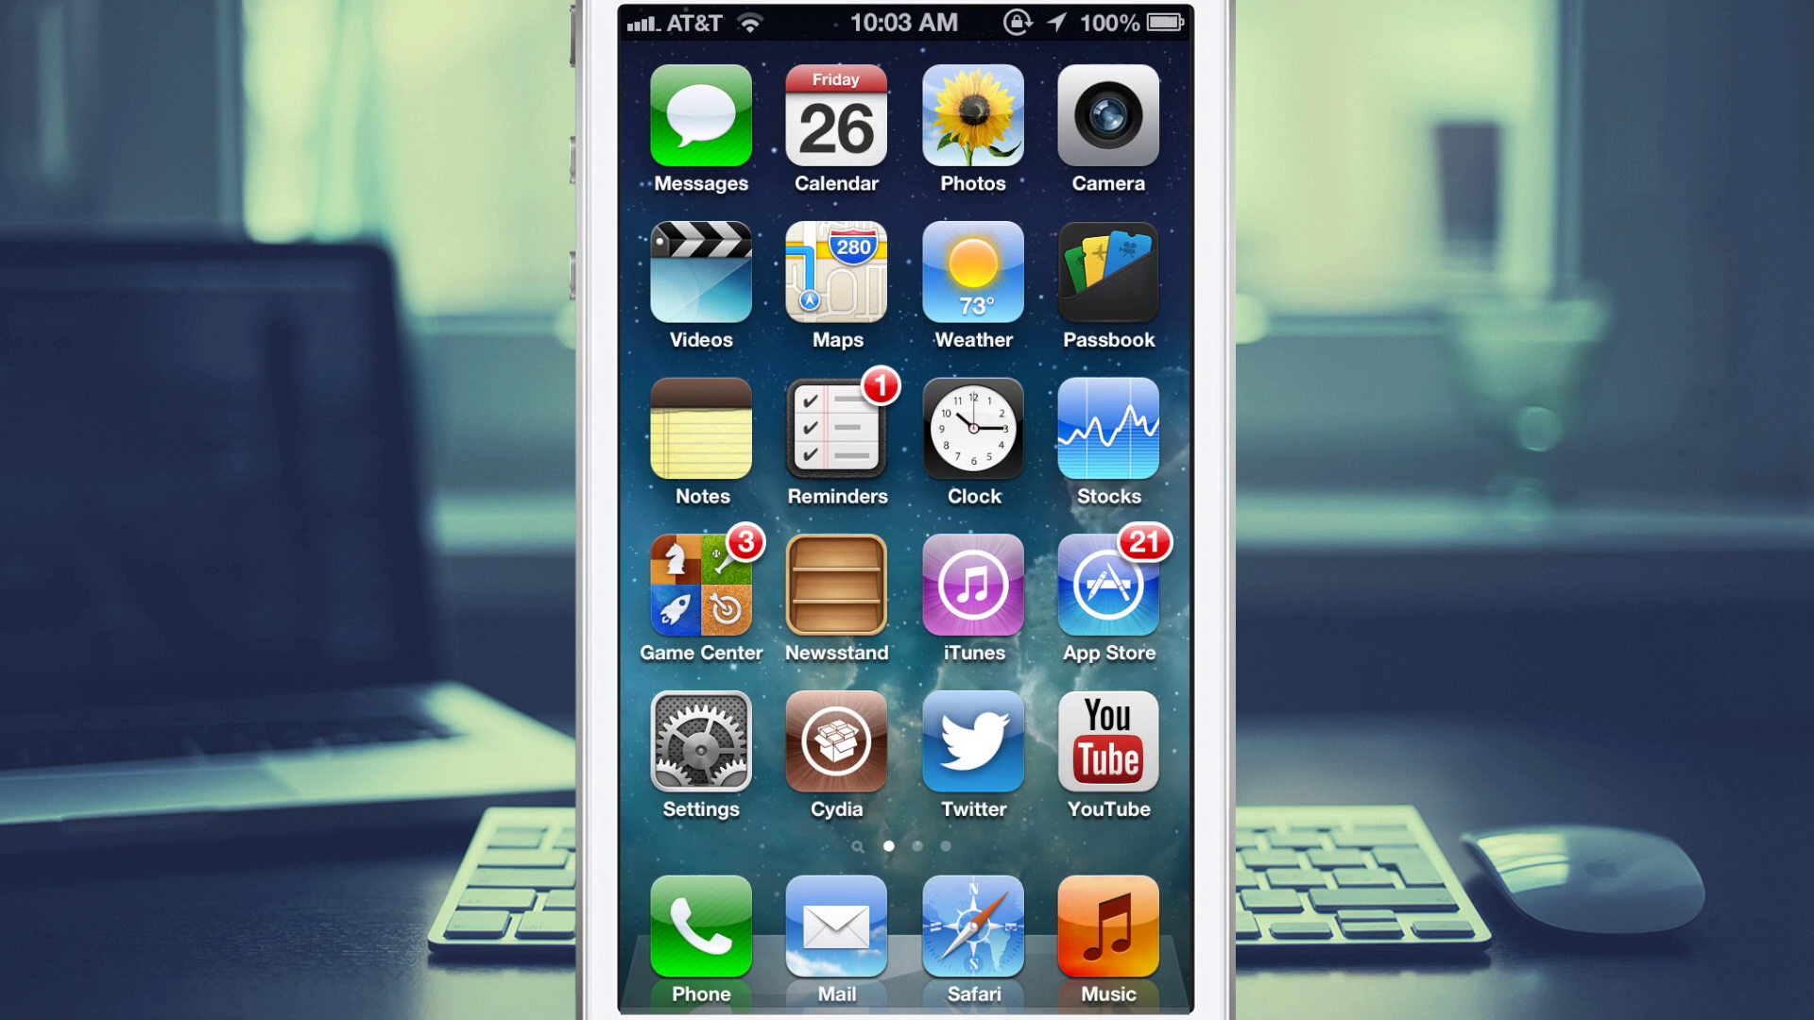
# Browse InstaLauncher's letter index through L and C, then launch The Weather Channel
pyautogui.click(905, 24)
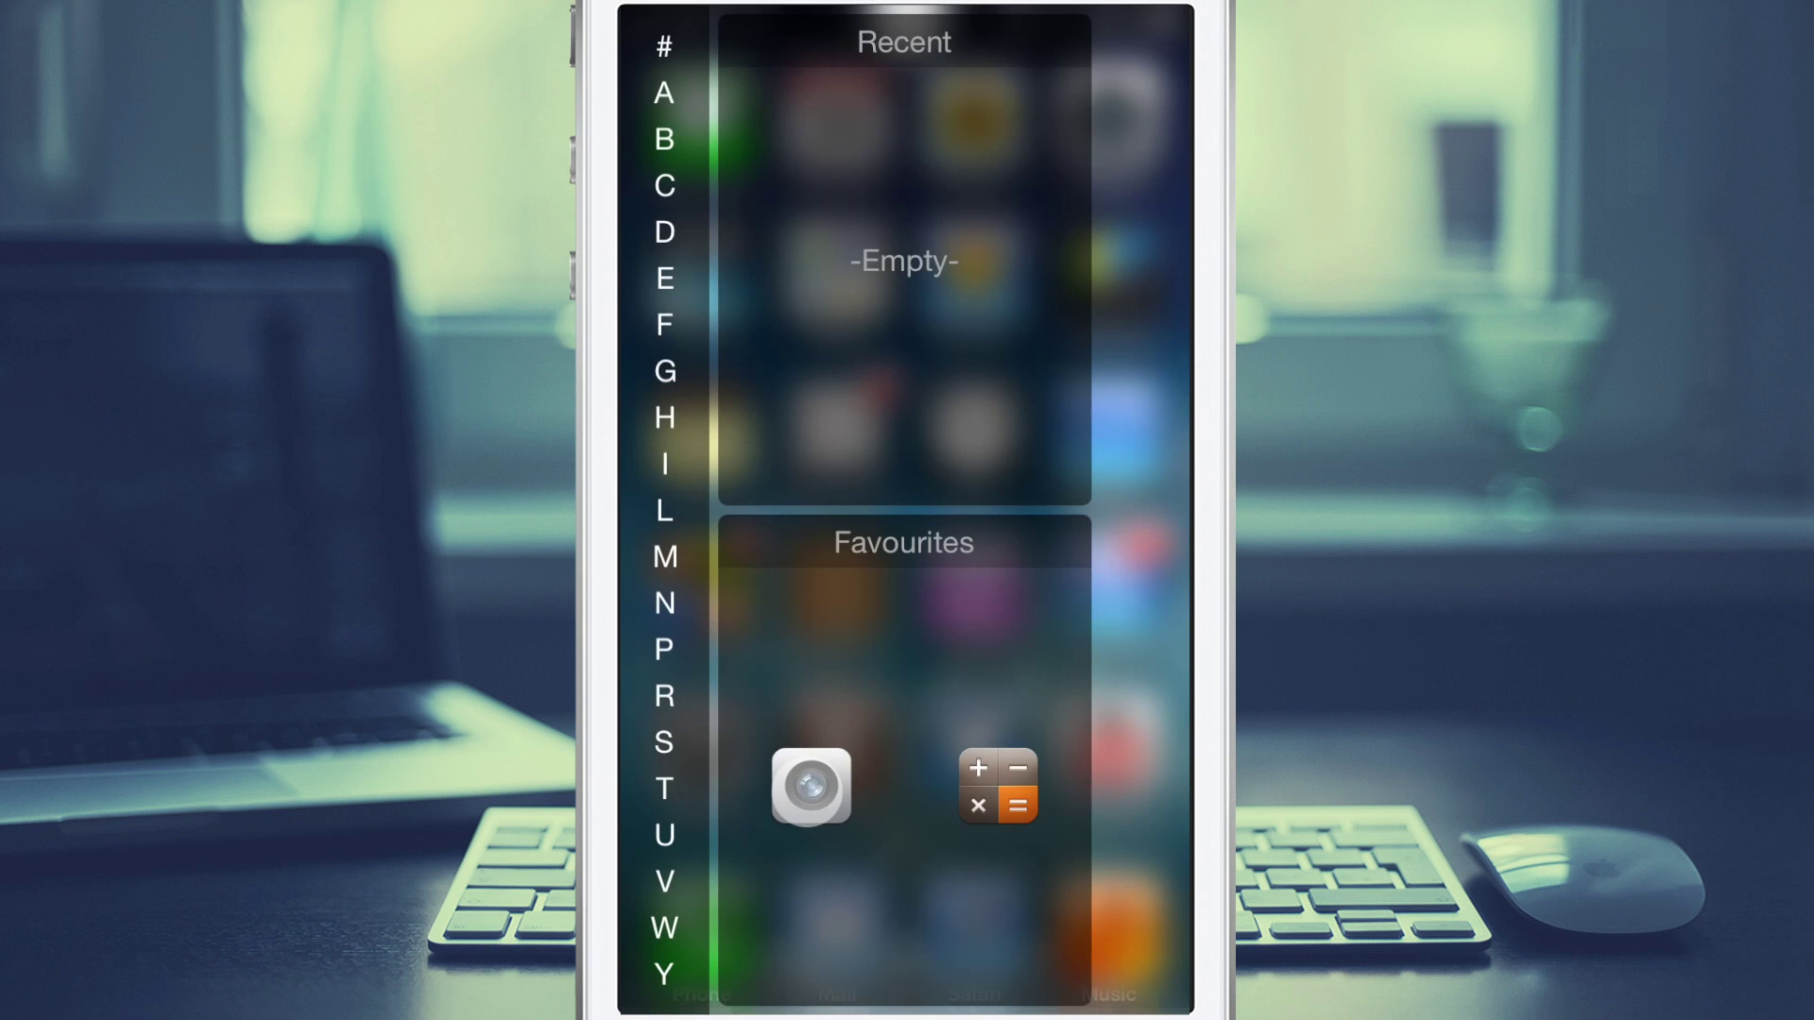
pyautogui.moveTo(648, 228)
pyautogui.mouseDown()
pyautogui.moveTo(651, 518)
pyautogui.moveTo(651, 243)
pyautogui.mouseUp()
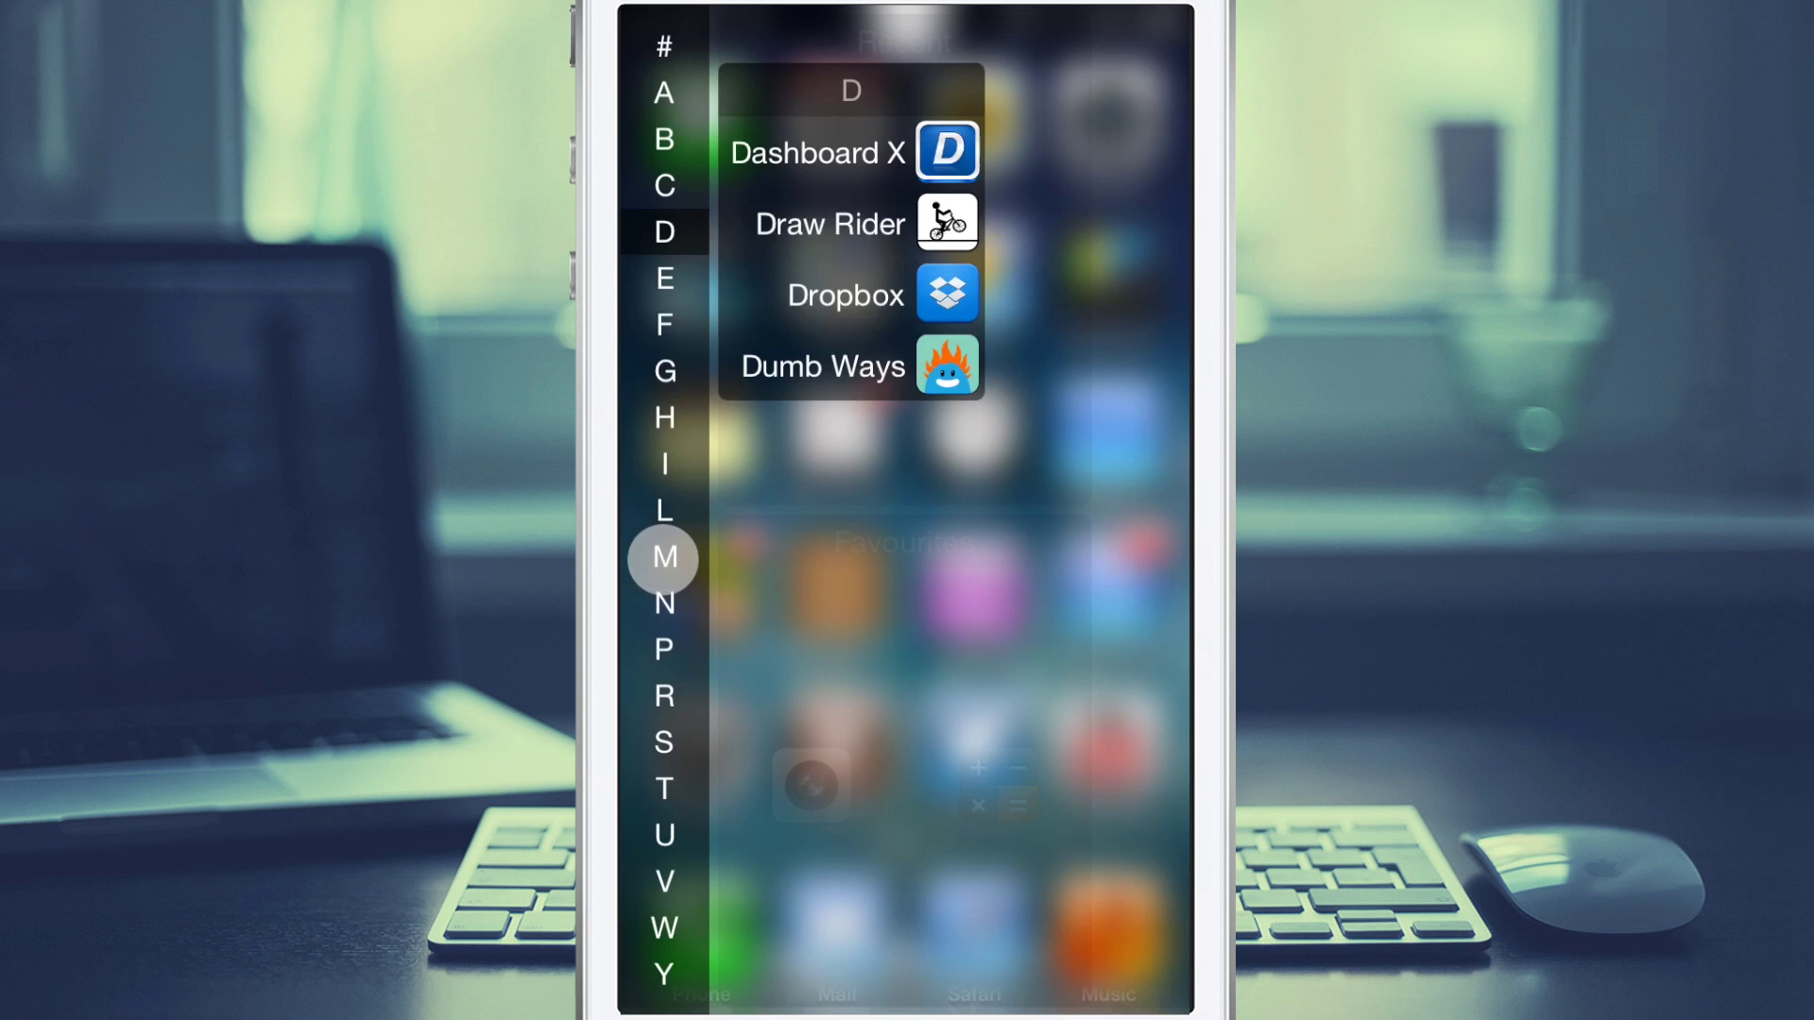
pyautogui.moveTo(1160, 558)
pyautogui.mouseDown()
pyautogui.moveTo(1162, 184)
pyautogui.moveTo(1159, 802)
pyautogui.mouseUp()
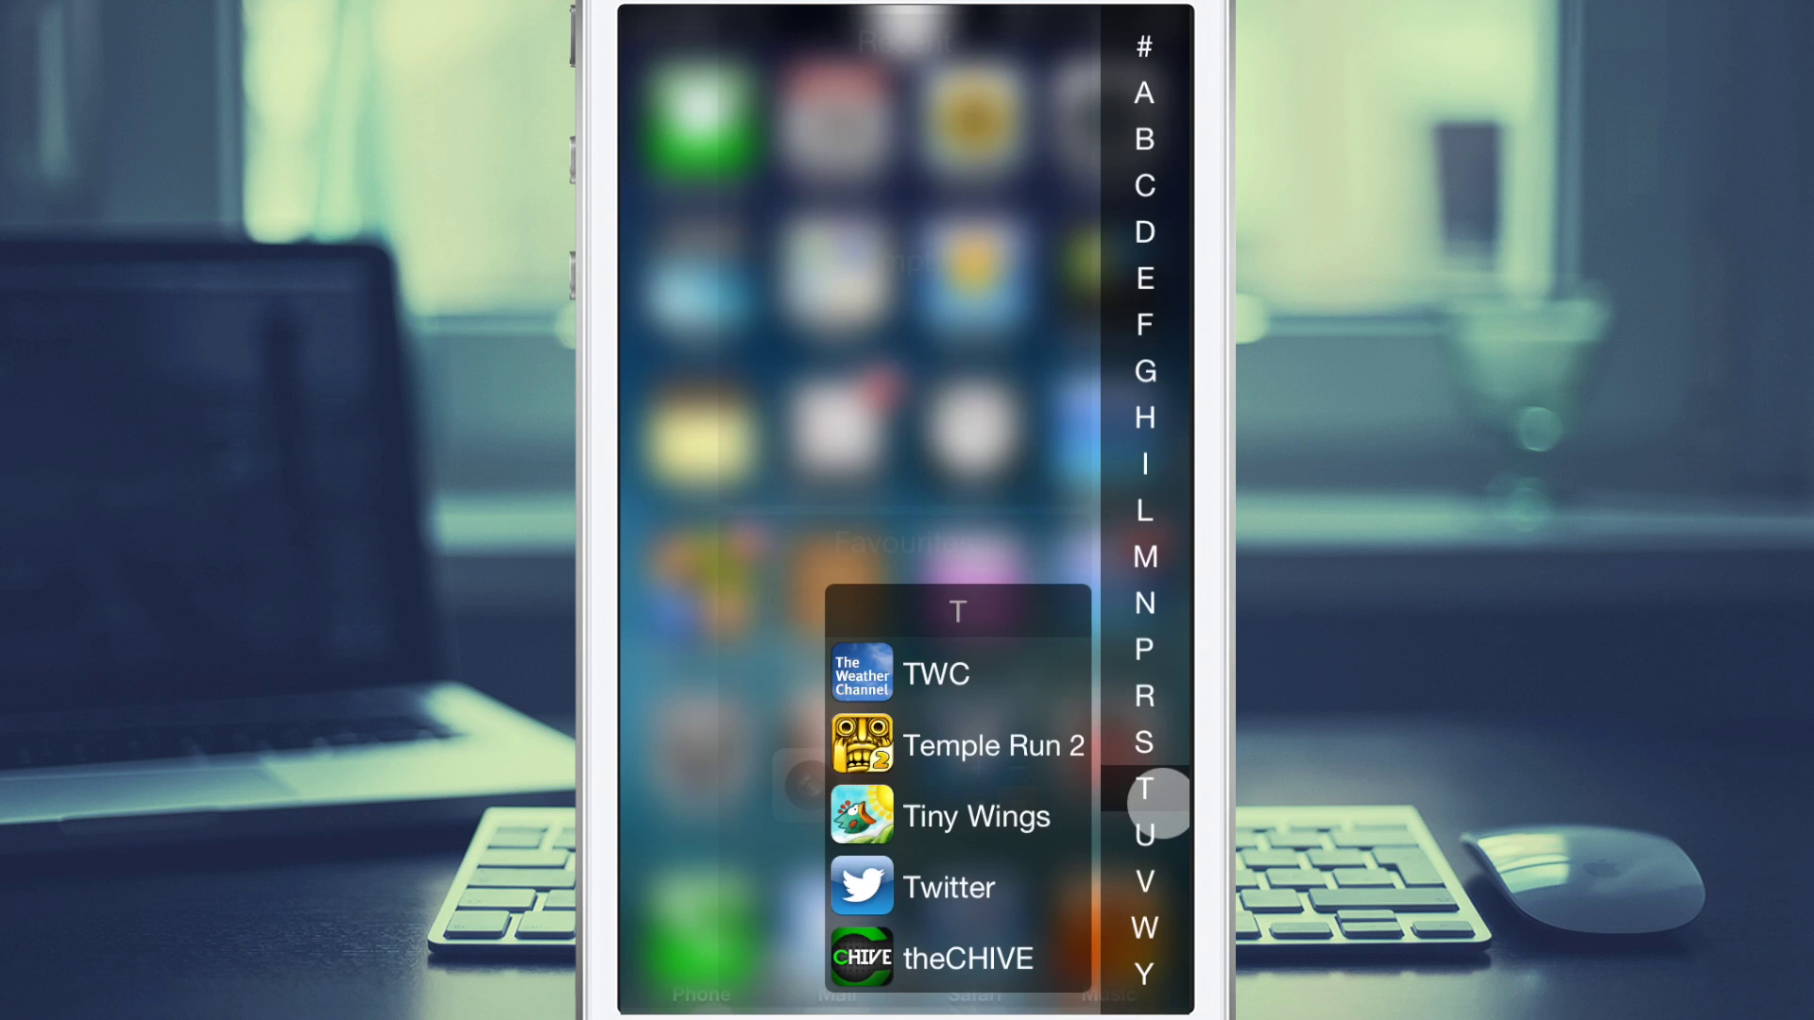
pyautogui.click(971, 683)
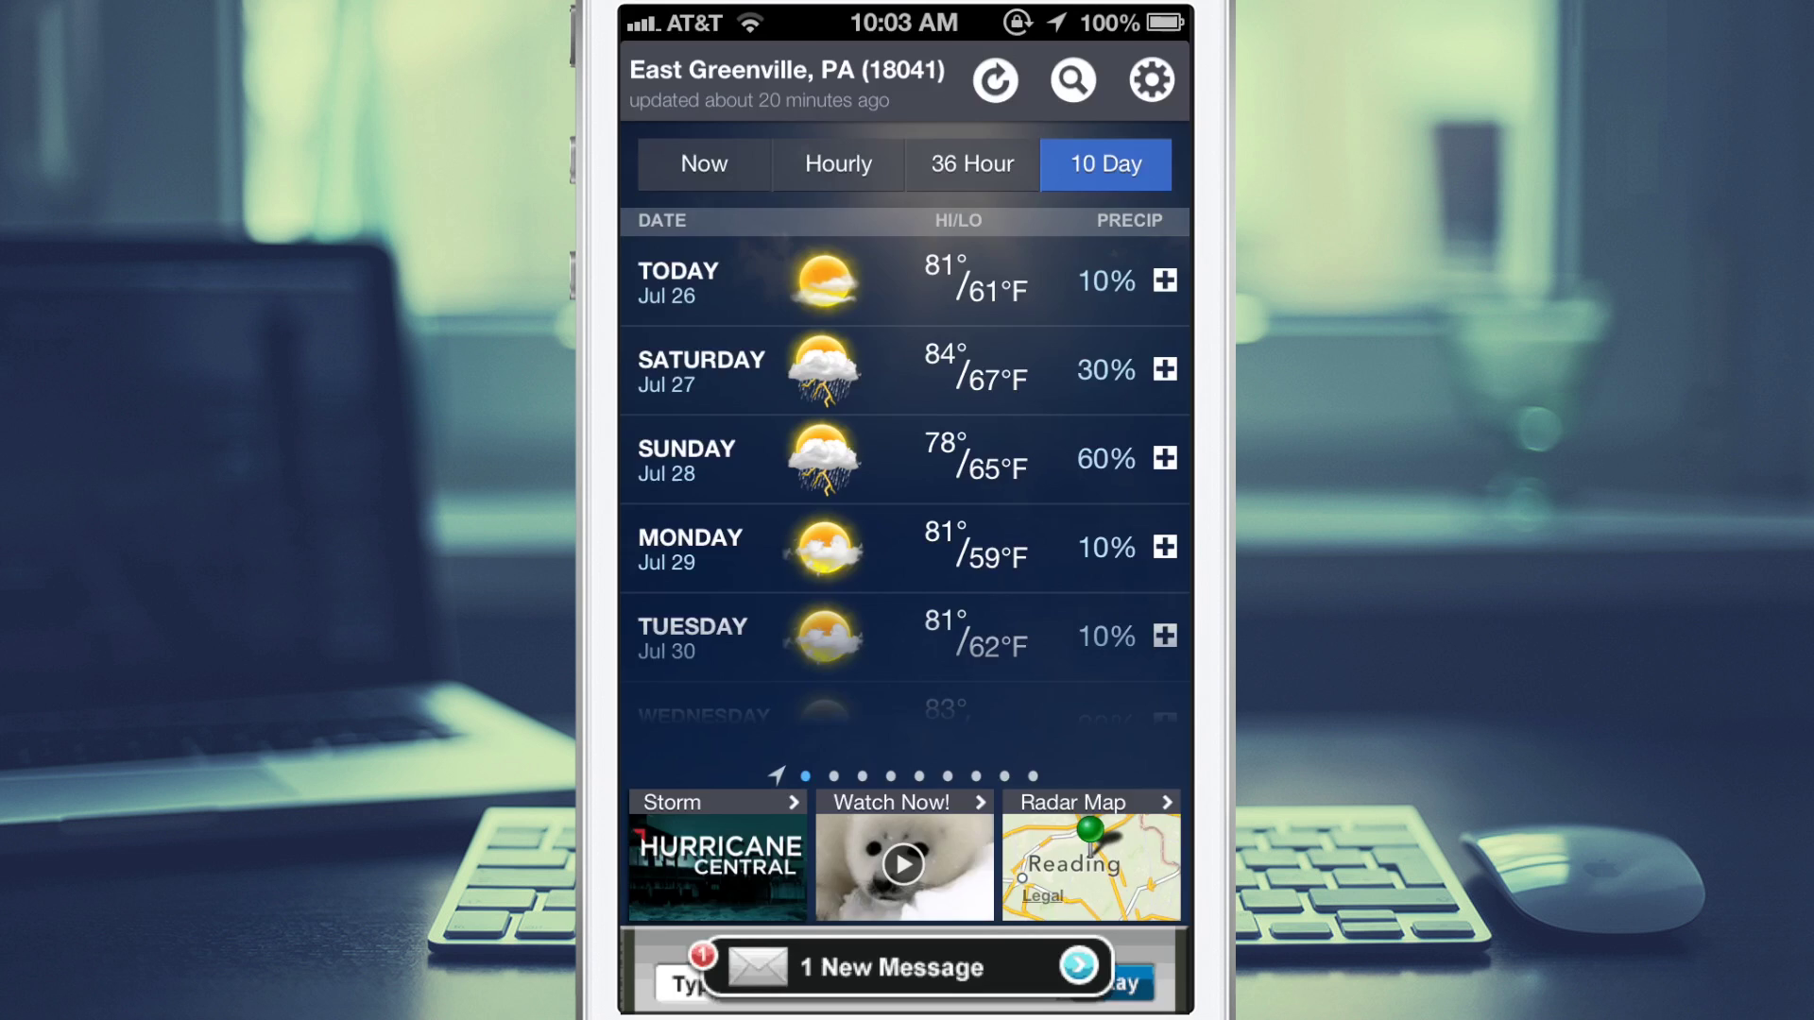
# Leave Weather, reopen InstaLauncher, move its letter index to the other side, and list T apps
pyautogui.press('super')
pyautogui.moveTo(907, 26); pyautogui.dragTo(974, 691)
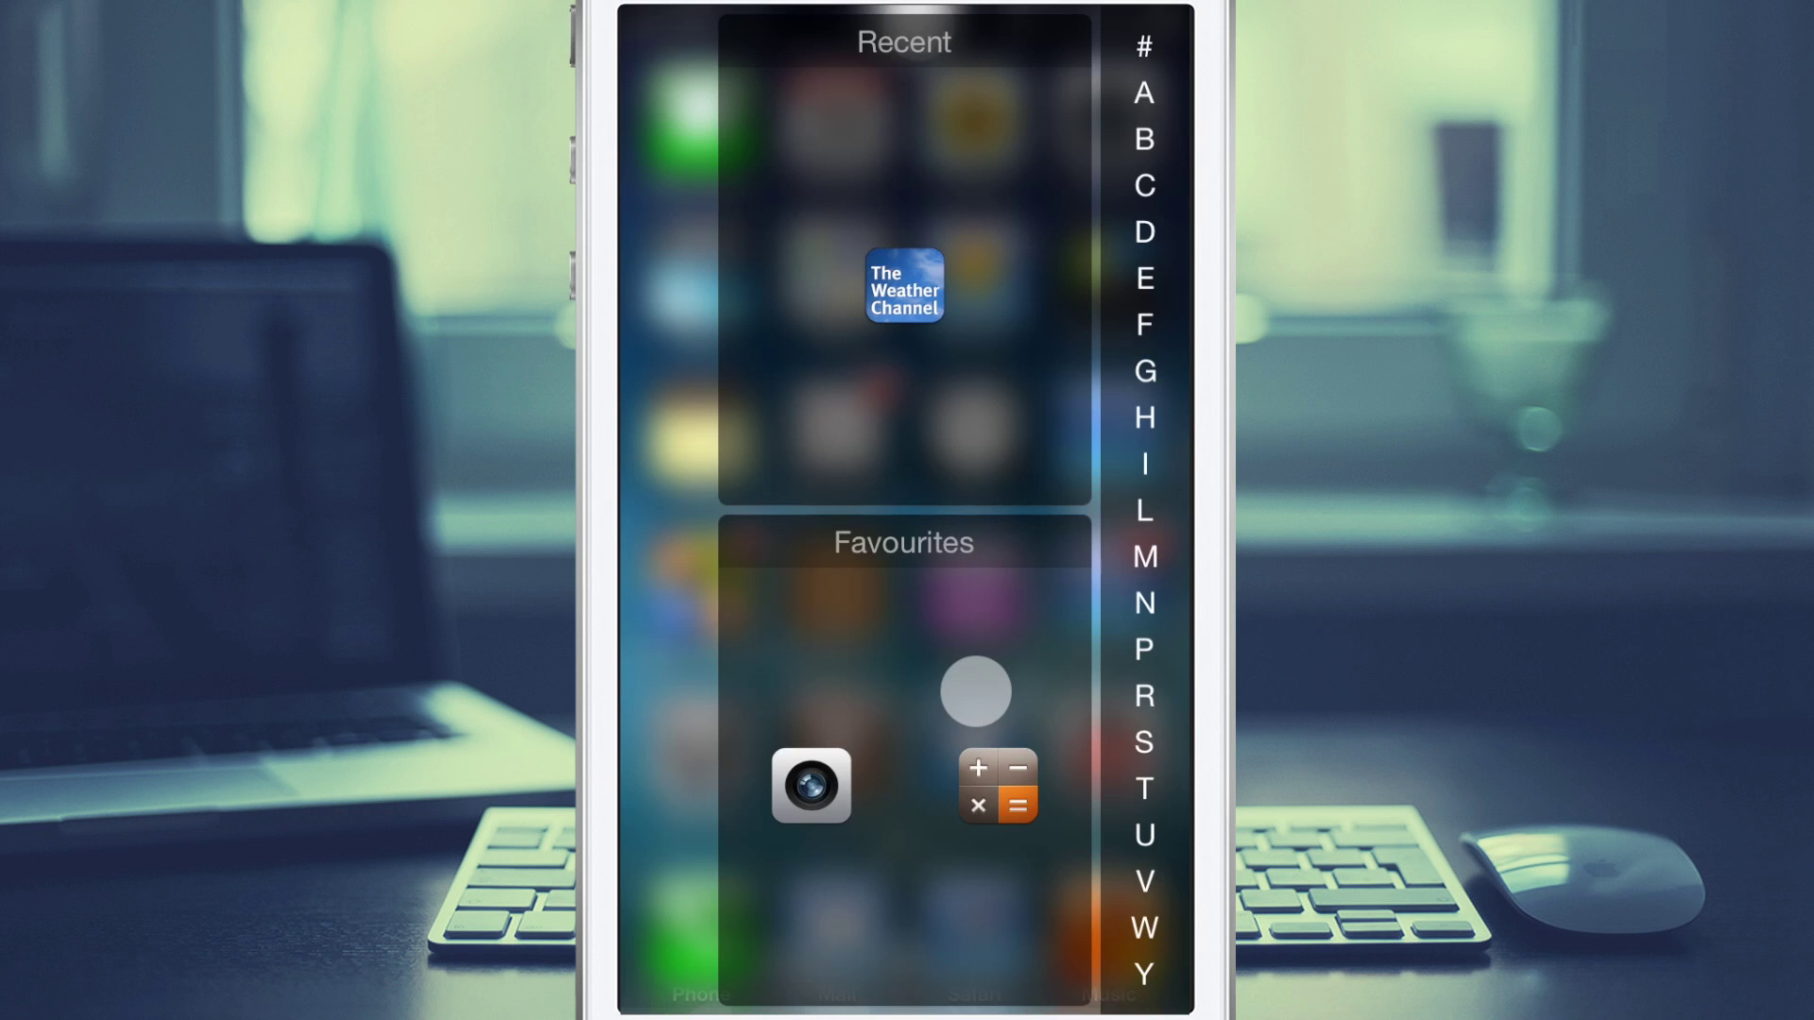
pyautogui.click(665, 385)
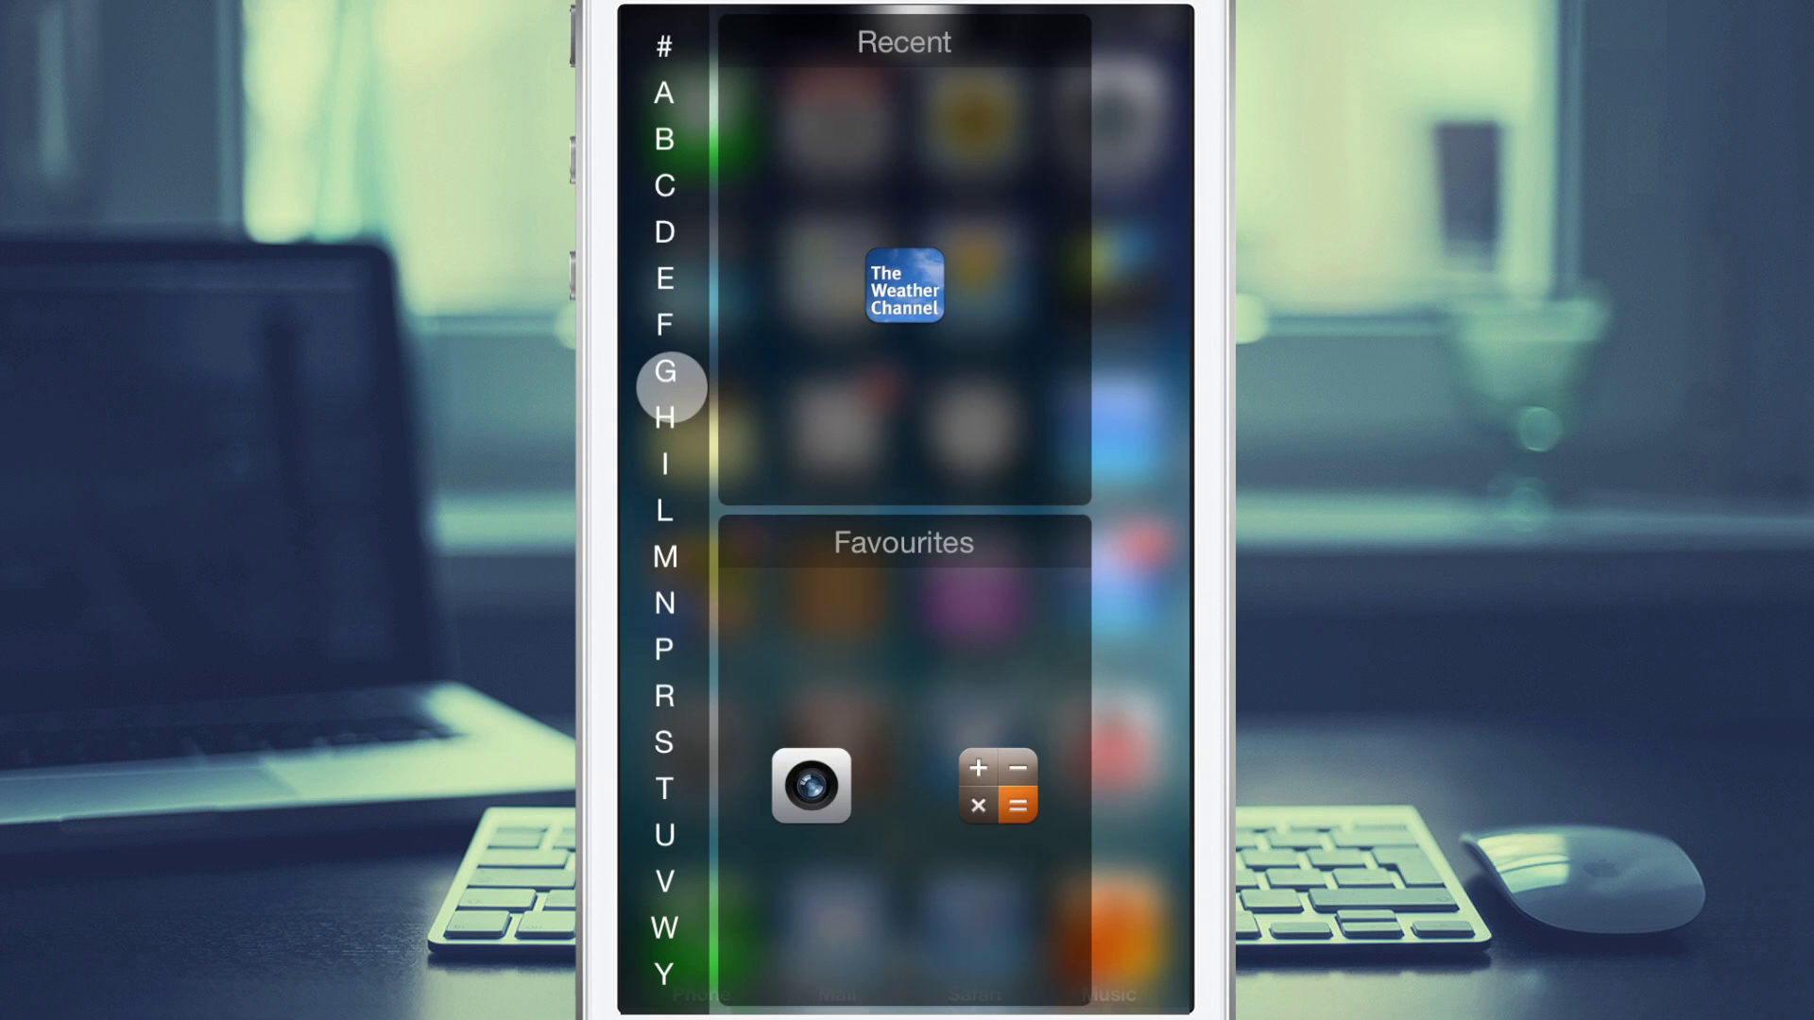
pyautogui.moveTo(665, 386)
pyautogui.mouseDown()
pyautogui.moveTo(647, 146)
pyautogui.moveTo(641, 801)
pyautogui.mouseUp()
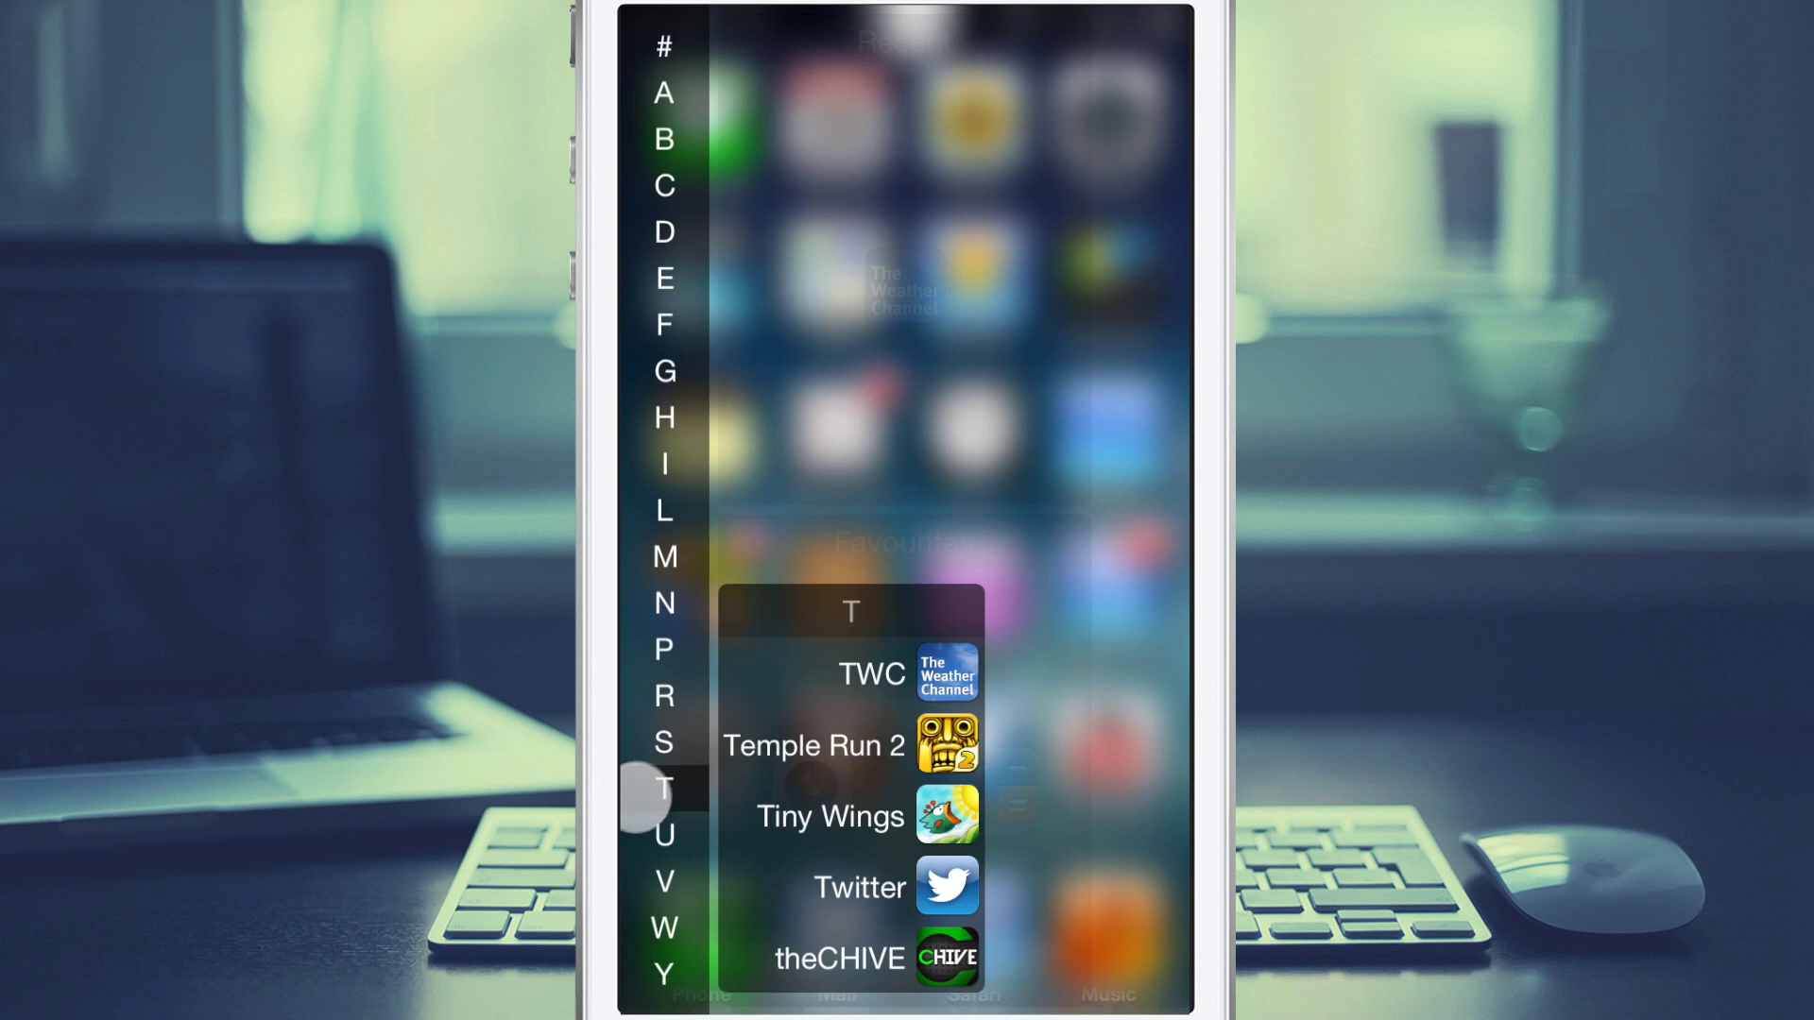